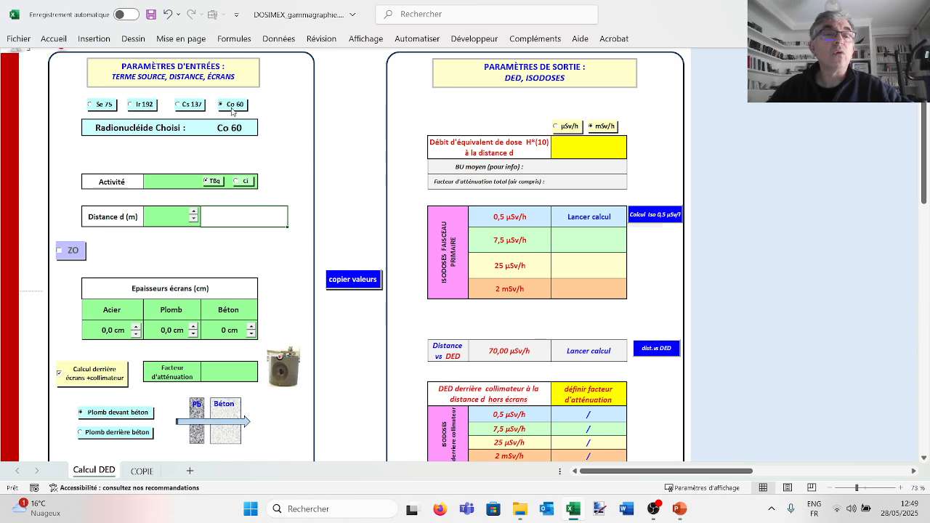
- Switch the chosen radionuclide to Cs 137, to Ir 192 and finally to Se 75
{"action": "left_click", "coordinate": [193, 108]}
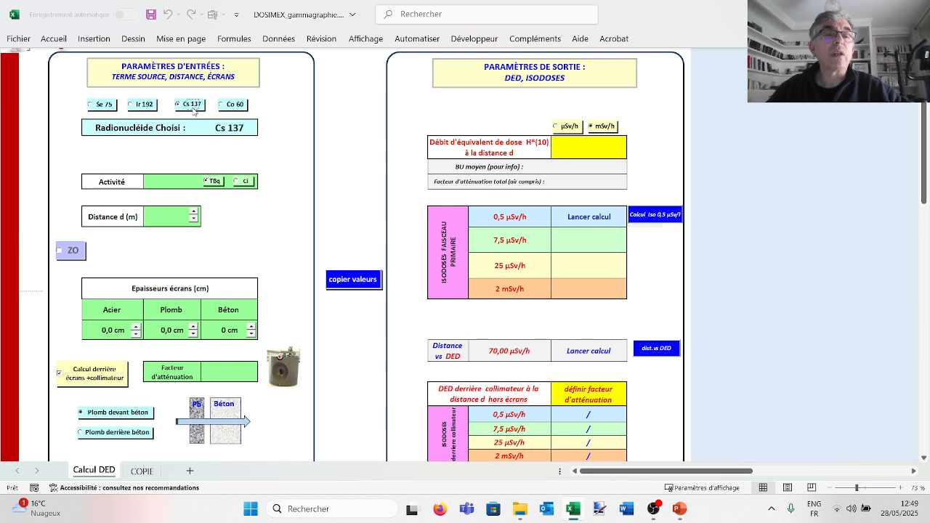
{"action": "left_click", "coordinate": [144, 108]}
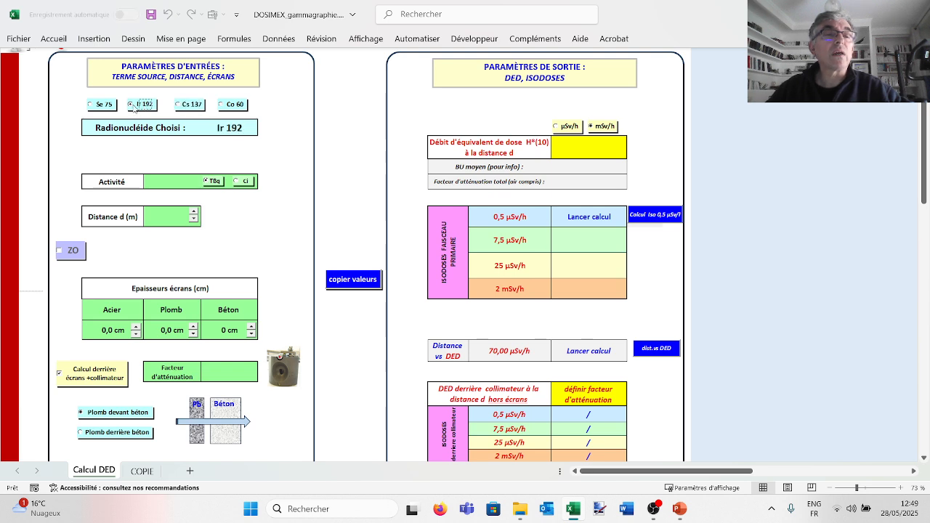
{"action": "left_click", "coordinate": [101, 107]}
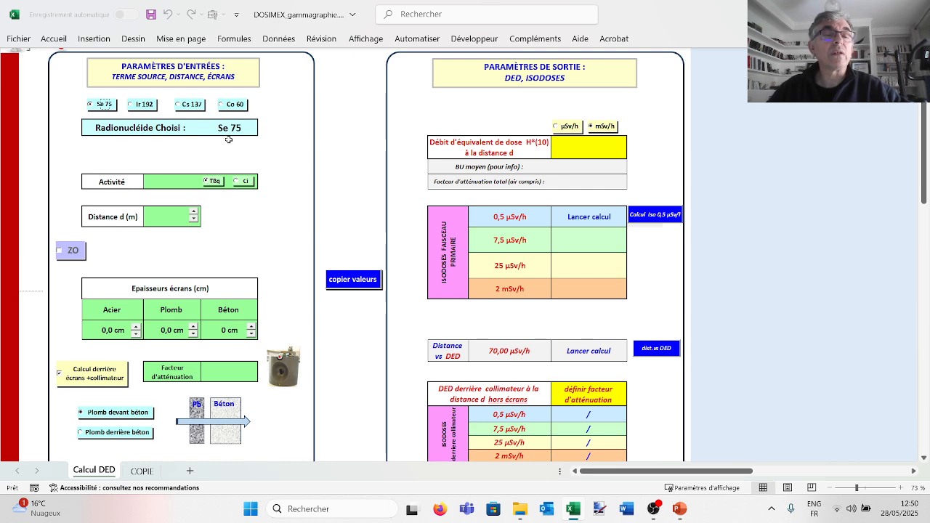
- Enter a source activity of 3 TBq and switch its unit to curies
{"action": "left_click", "coordinate": [172, 182]}
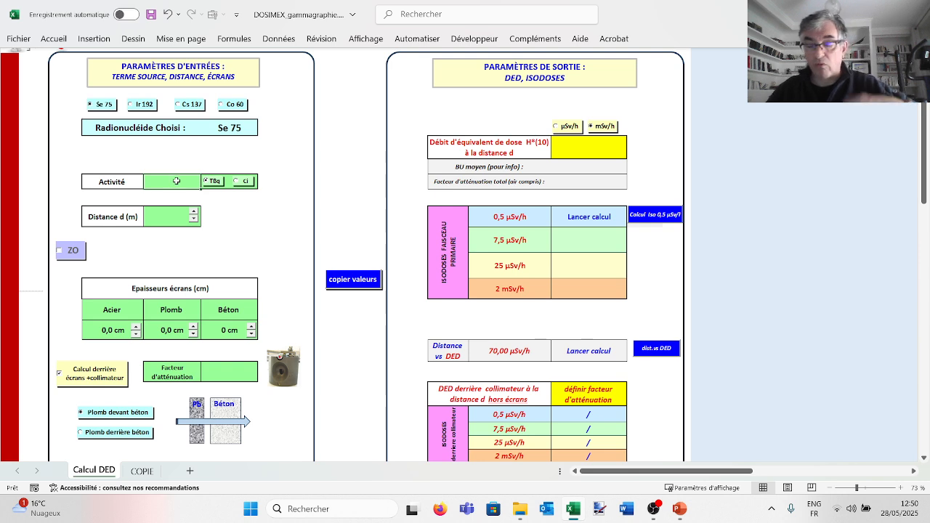
{"action": "type", "text": "3"}
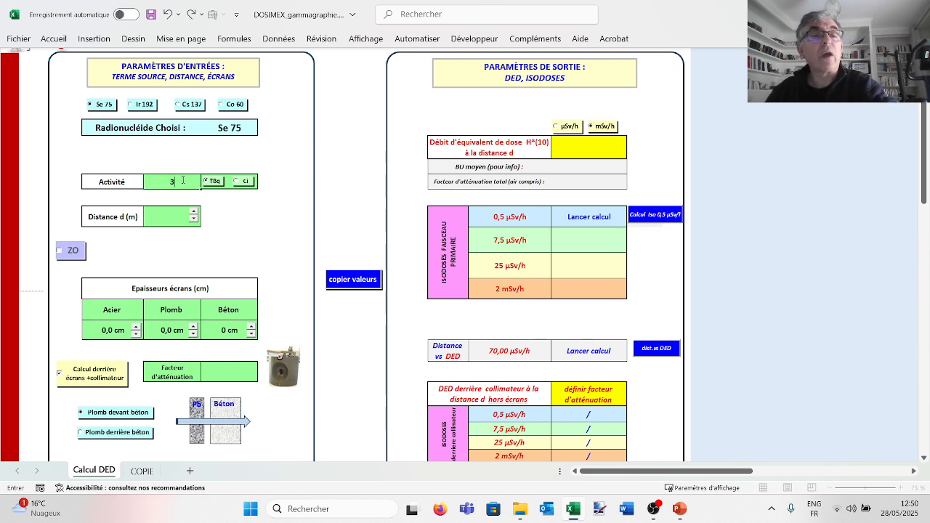
{"action": "left_click", "coordinate": [198, 155]}
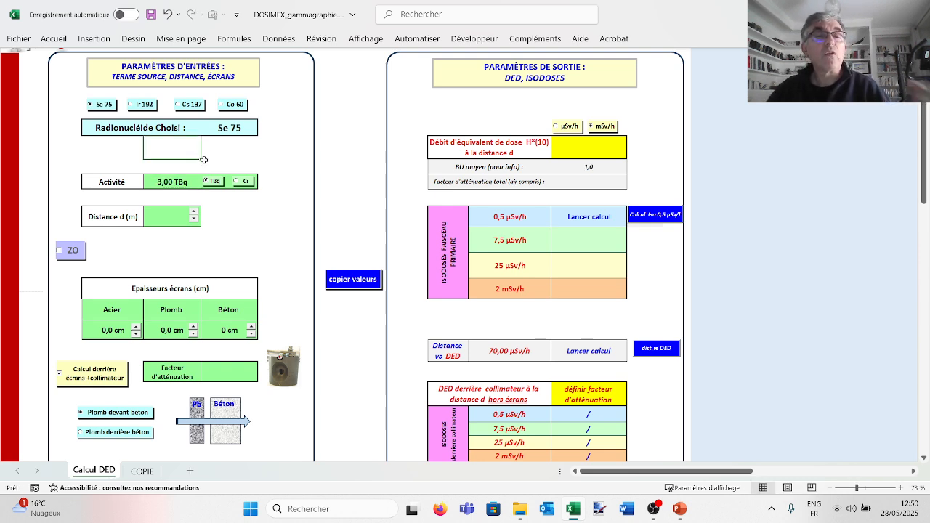
{"action": "left_click", "coordinate": [239, 182]}
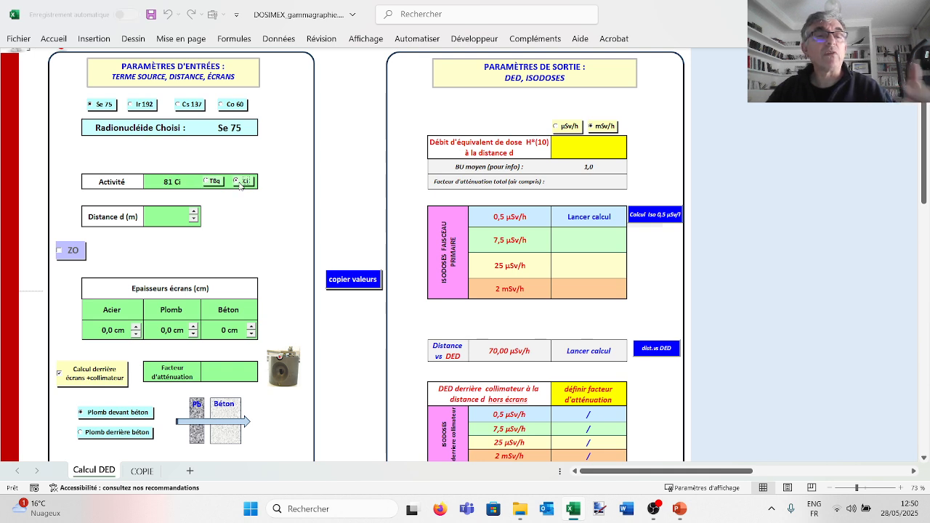
- Enter a source activity of 54 Ci and switch its unit back to TBq
{"action": "left_click", "coordinate": [171, 182]}
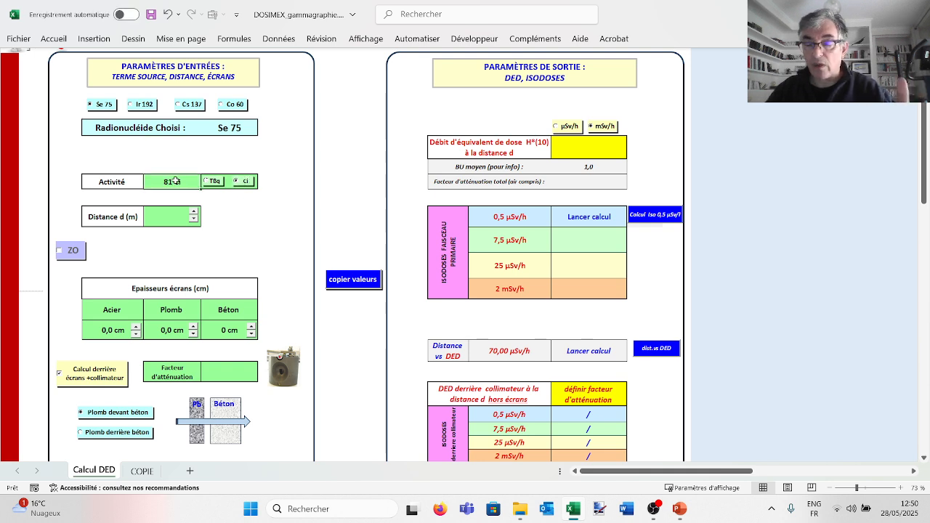
{"action": "type", "text": "54"}
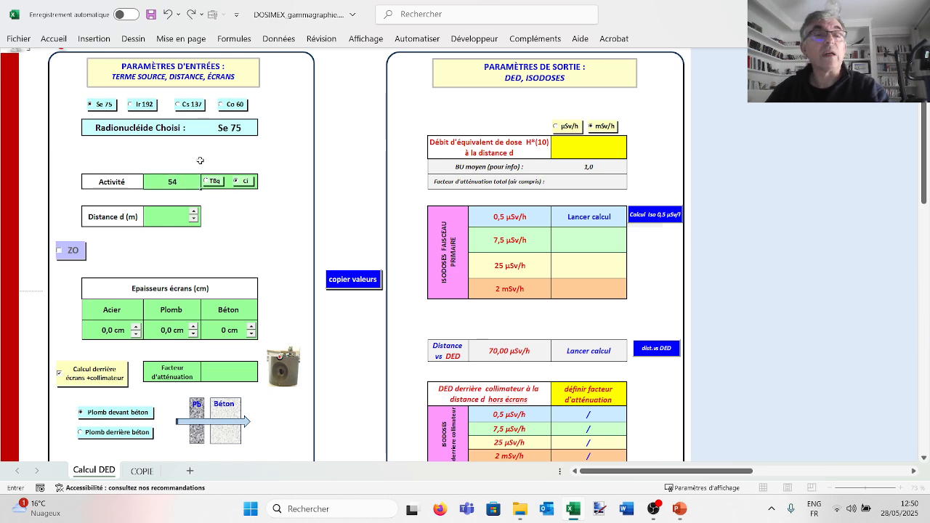
{"action": "left_click", "coordinate": [205, 150]}
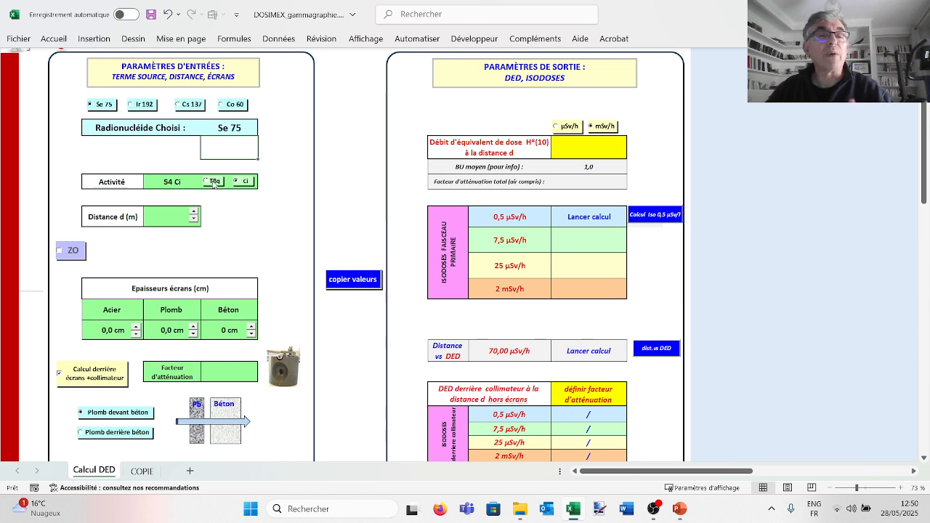
{"action": "left_click", "coordinate": [213, 183]}
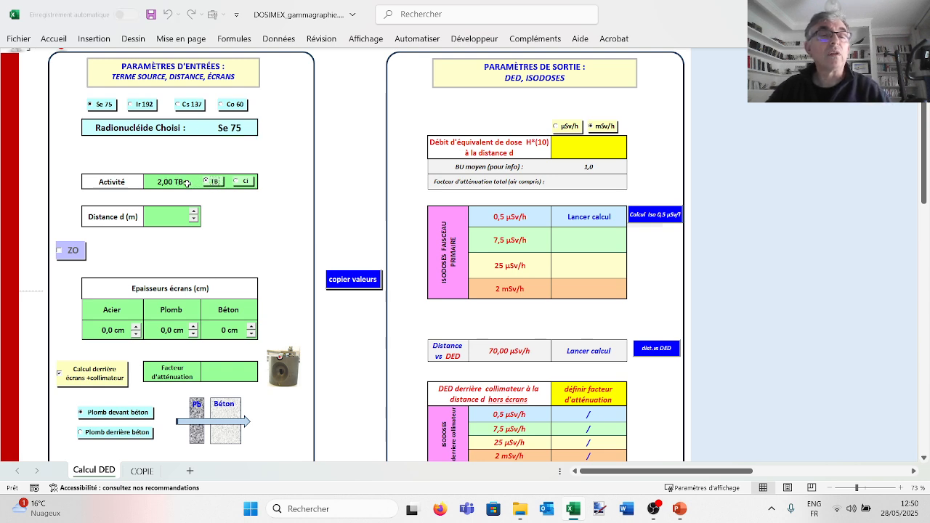
- Set the source activity to 1 TBq
{"action": "left_click", "coordinate": [187, 182]}
{"action": "type", "text": "1"}
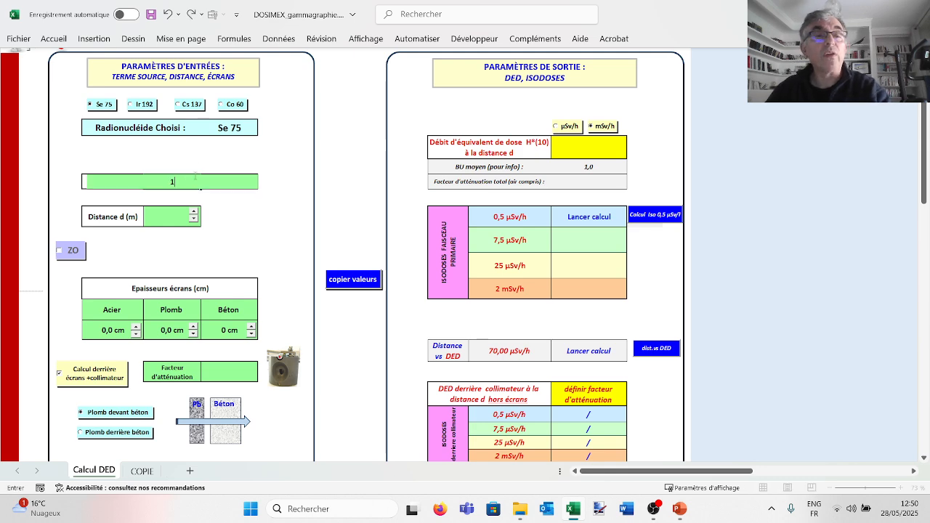
{"action": "left_click", "coordinate": [196, 159]}
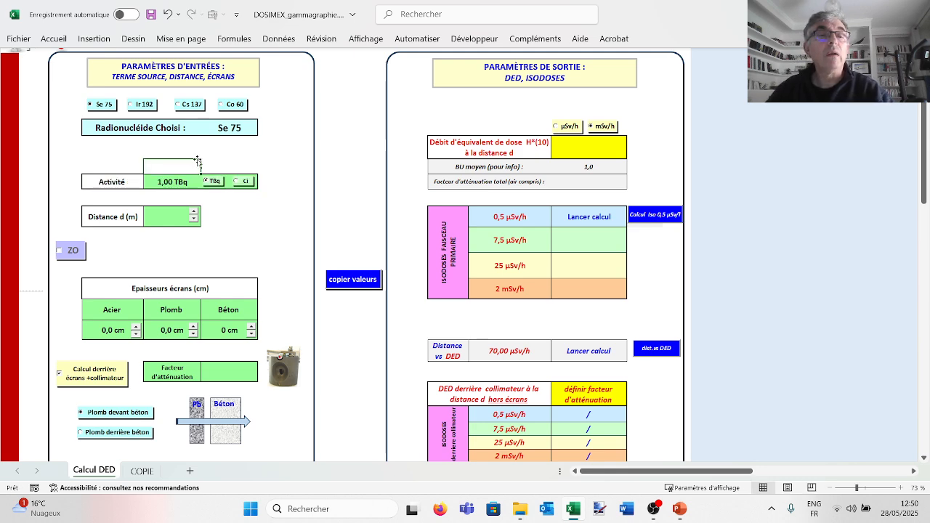
- Set the distance d from the source to 1 m
{"action": "left_click", "coordinate": [159, 218]}
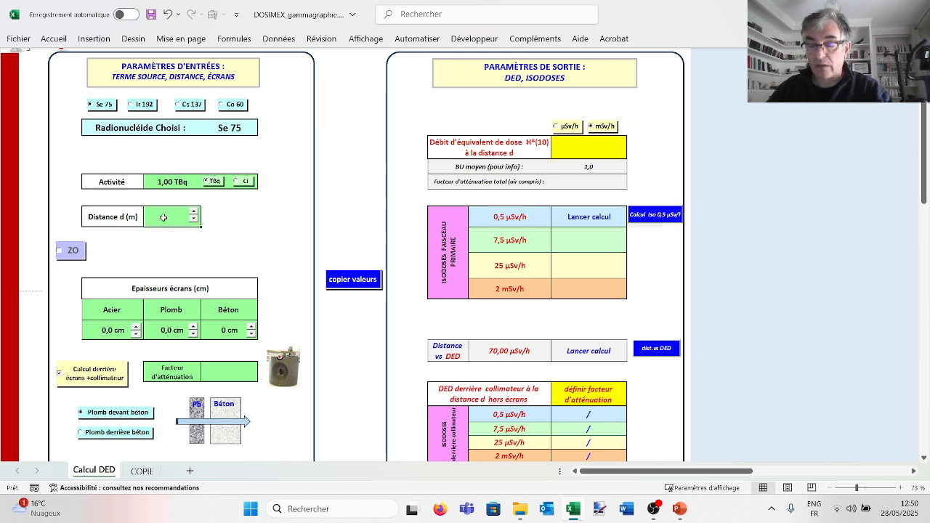
{"action": "type", "text": "1"}
{"action": "key", "text": "Return"}
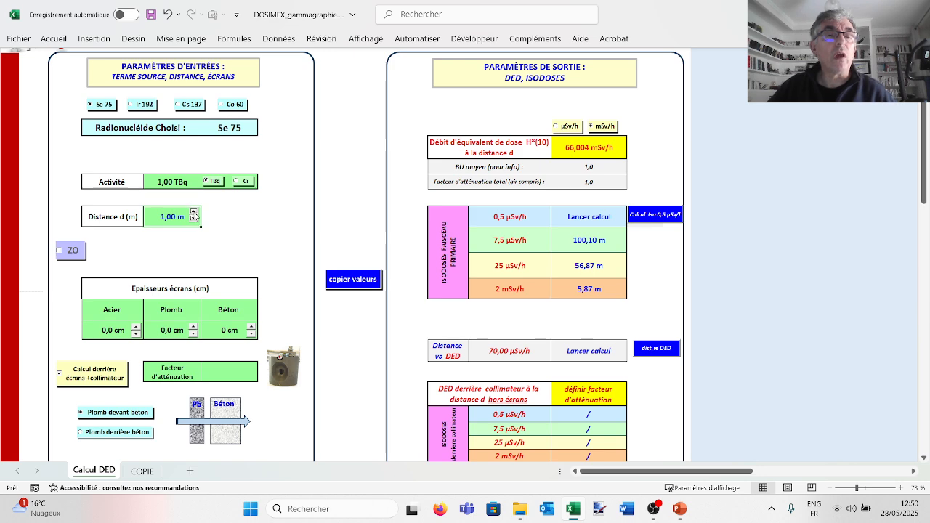
- Step the distance d up to 1.50 m and back down to 1 m
{"action": "left_click", "coordinate": [193, 211]}
{"action": "left_click", "coordinate": [193, 218]}
{"action": "left_click", "coordinate": [194, 218]}
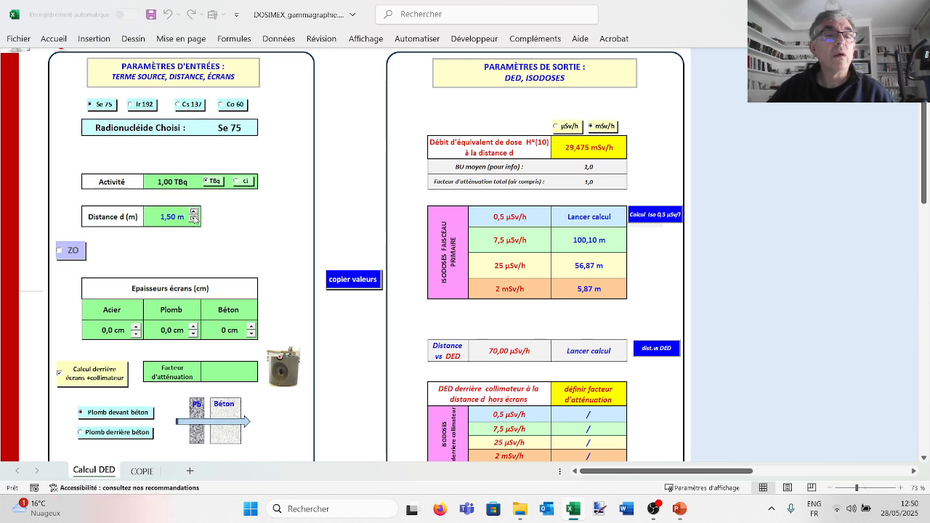
{"action": "left_click", "coordinate": [193, 218]}
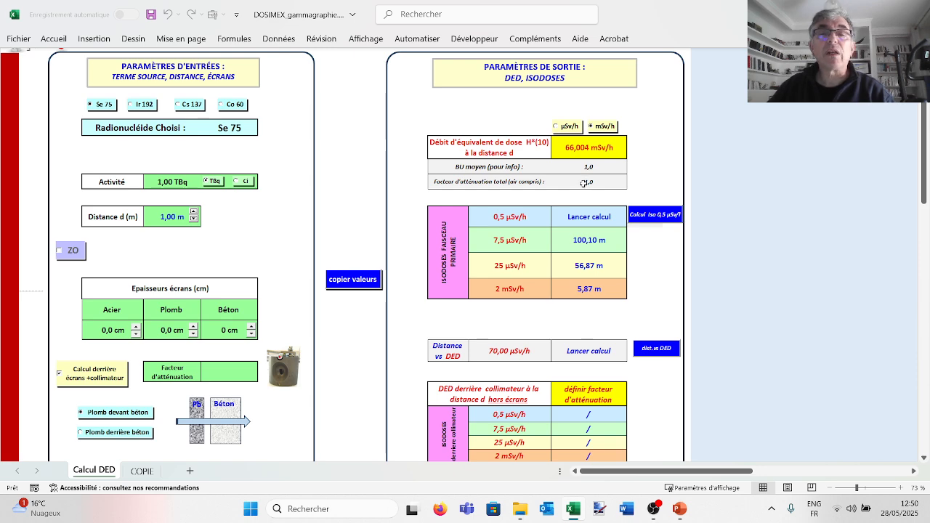
- Set the distance d to 300 m and show the dose equivalent rate in µSv/h
{"action": "left_click", "coordinate": [168, 216]}
{"action": "type", "text": "3"}
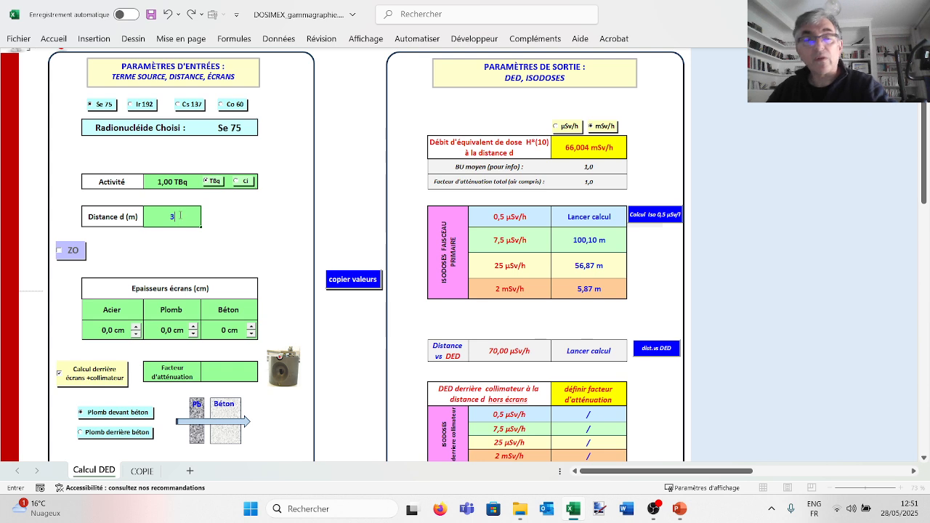
{"action": "type", "text": "00"}
{"action": "key", "text": "Return"}
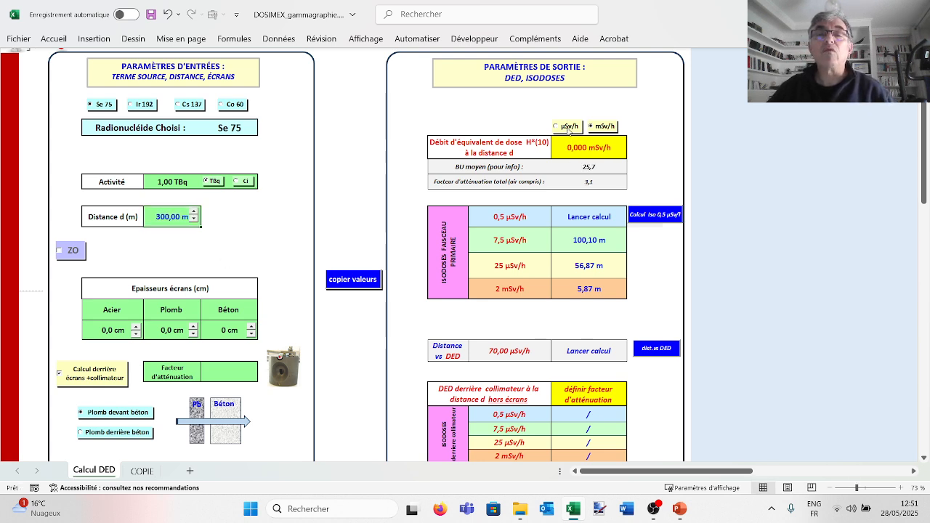
{"action": "left_click", "coordinate": [569, 127]}
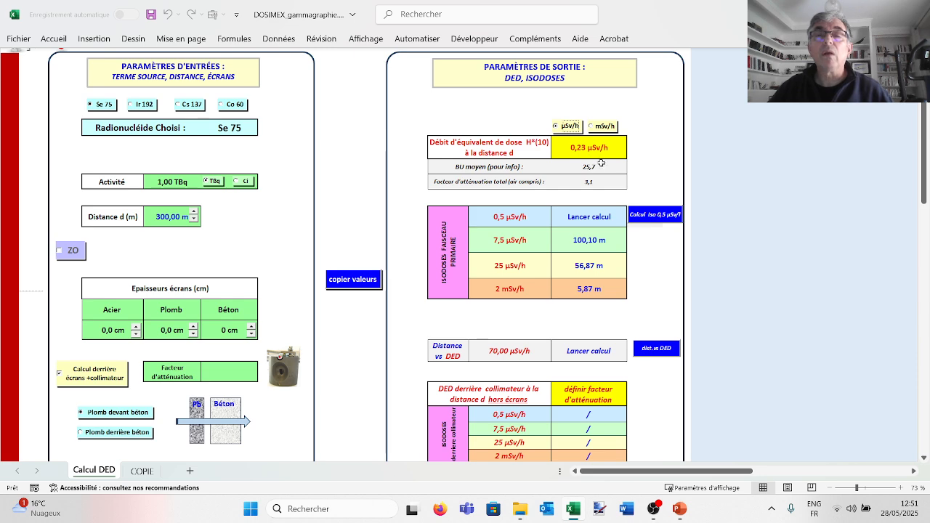
- Return the distance d to 1 m and show the dose equivalent rate in mSv/h
{"action": "left_click", "coordinate": [176, 215]}
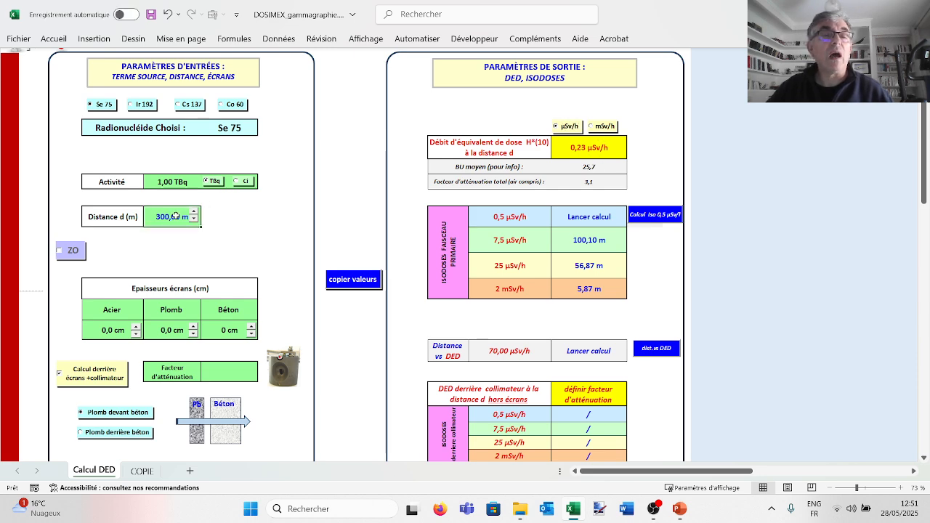
{"action": "type", "text": "1"}
{"action": "left_click", "coordinate": [238, 227]}
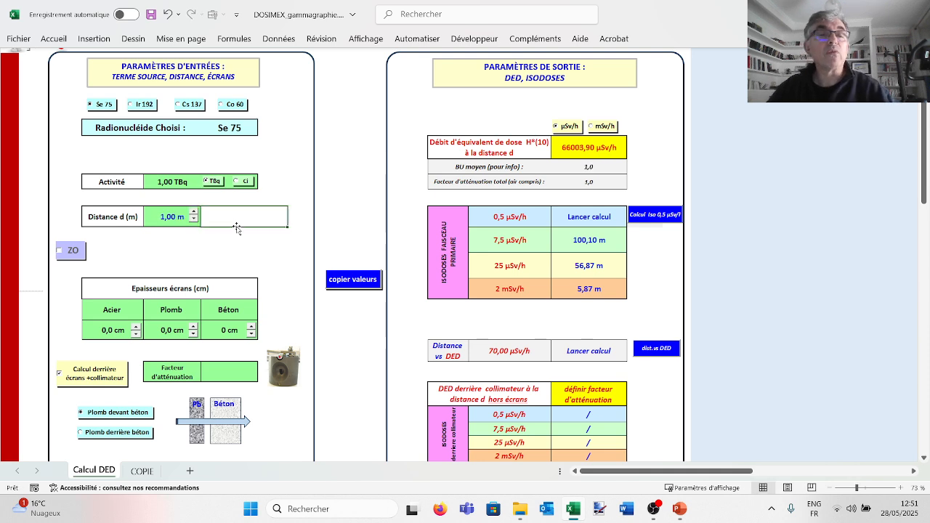
{"action": "left_click", "coordinate": [591, 127]}
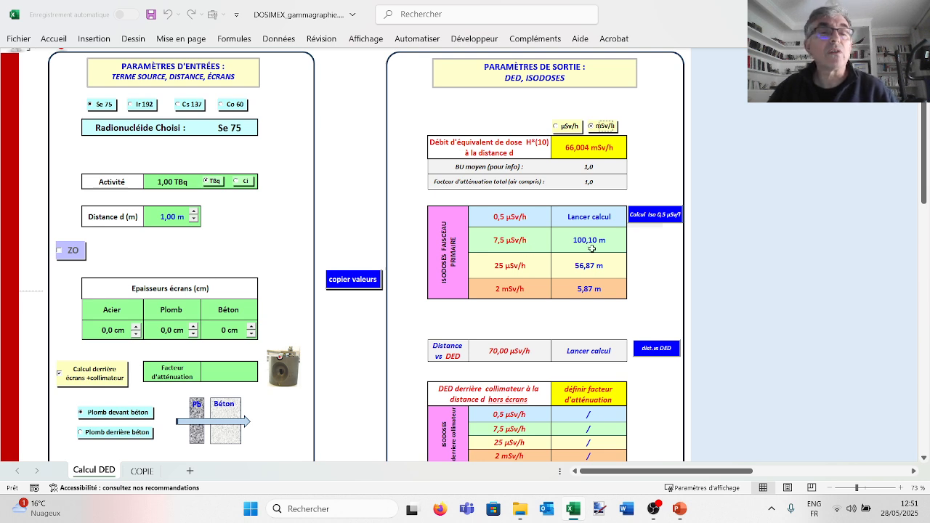
- Set the distance d to 100 m and display the dose equivalent rate in µSv/h
{"action": "left_click", "coordinate": [172, 216]}
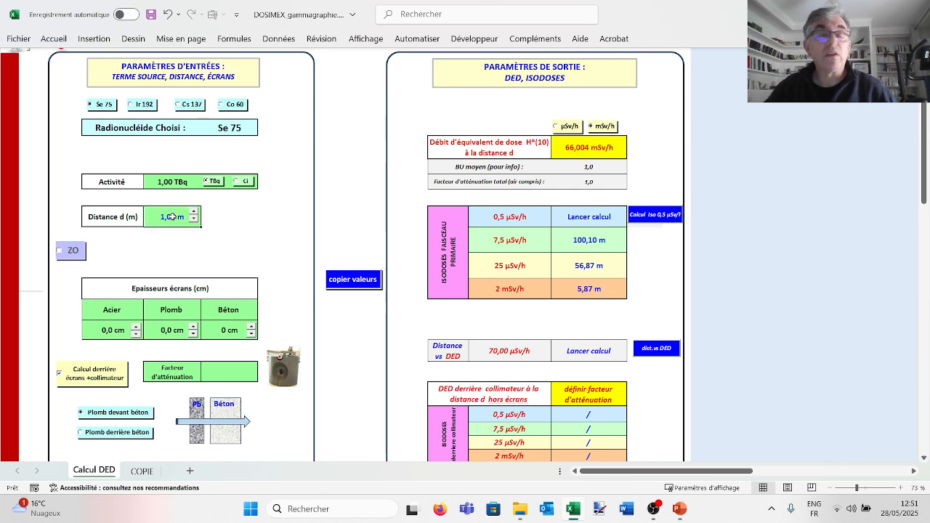
{"action": "type", "text": "100"}
{"action": "left_click", "coordinate": [213, 246]}
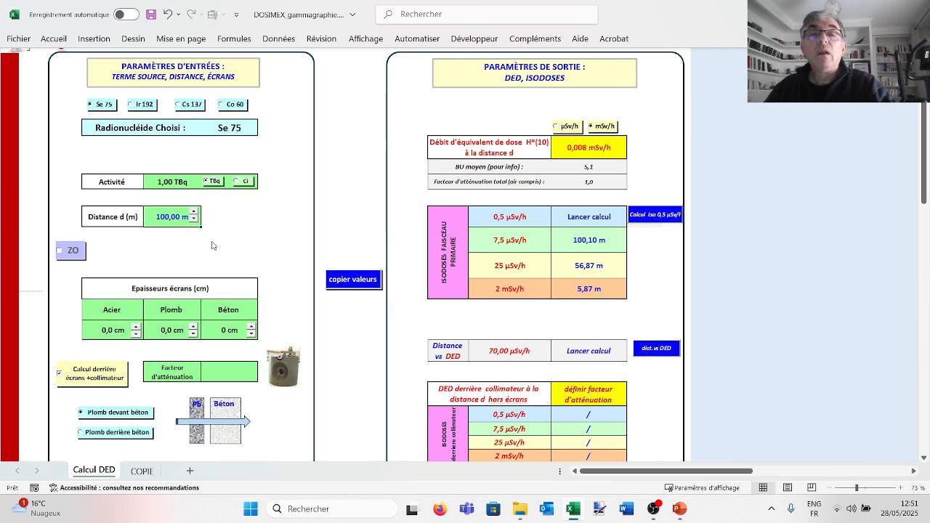
{"action": "left_click", "coordinate": [571, 127]}
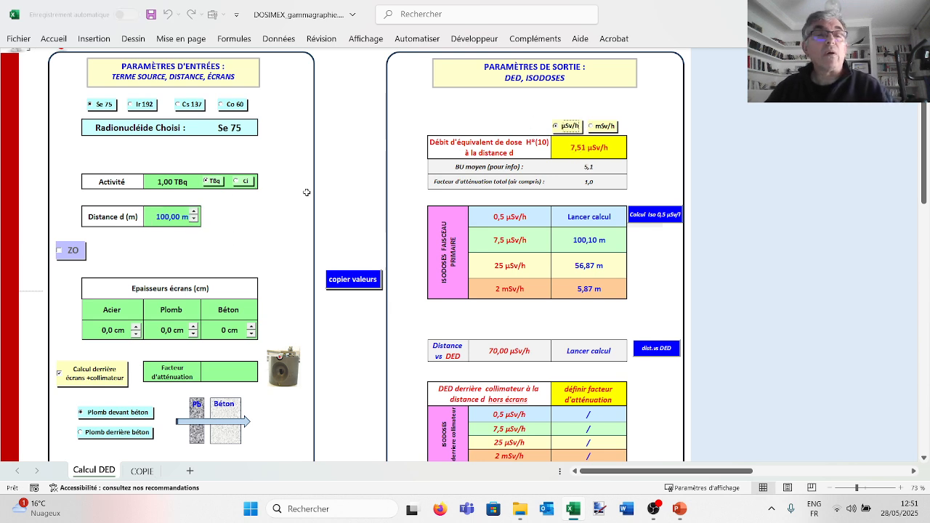
- Set the distance d back to 1 m and calculate the primary-beam isodose distance for 0.5 µSv/h
{"action": "left_click", "coordinate": [177, 216]}
{"action": "type", "text": "1"}
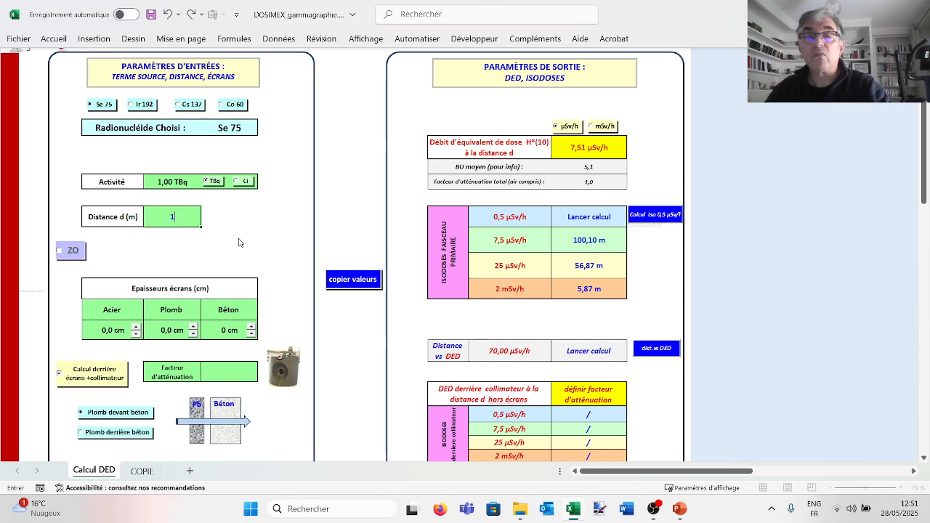
{"action": "left_click", "coordinate": [407, 285]}
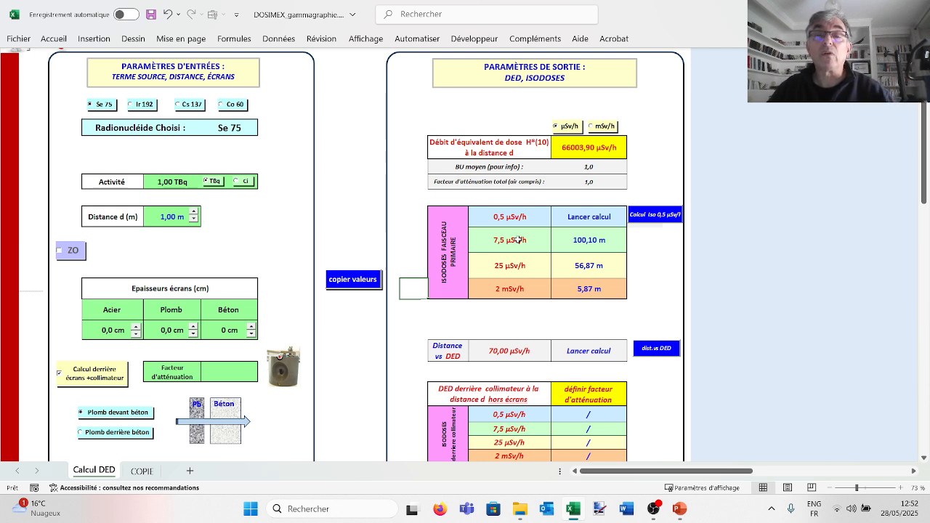
{"action": "left_click", "coordinate": [655, 215]}
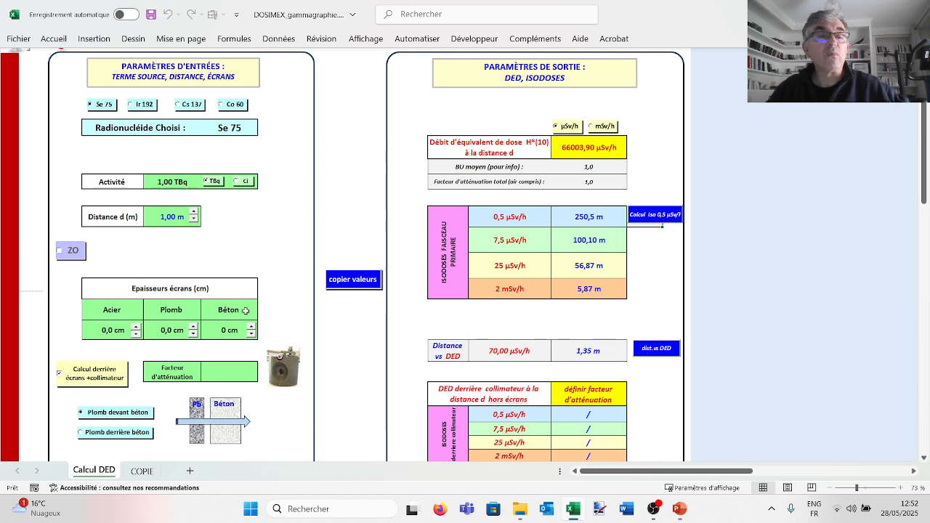
- Step the steel (Acier) screen thickness up to 0.7 cm
{"action": "left_click", "coordinate": [136, 326]}
{"action": "left_click", "coordinate": [136, 327]}
{"action": "left_click", "coordinate": [135, 327]}
{"action": "left_click", "coordinate": [136, 327]}
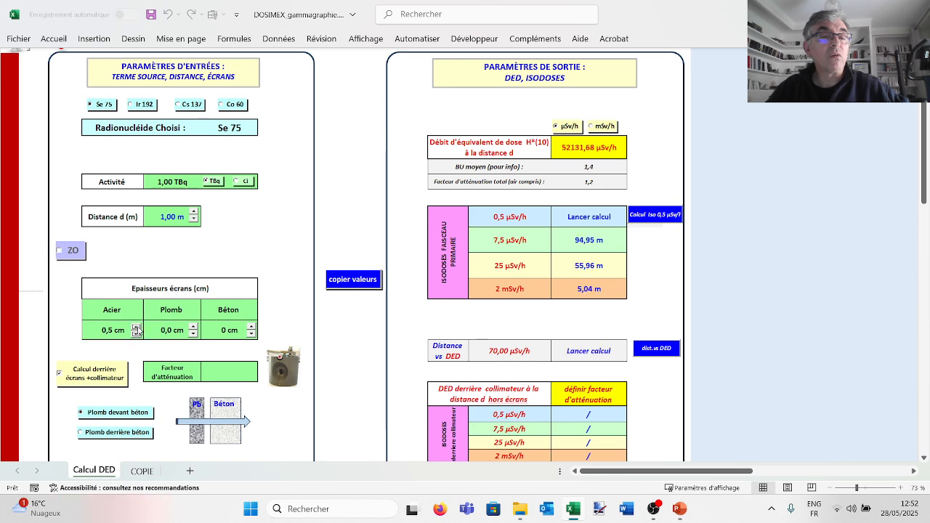
{"action": "left_click", "coordinate": [136, 327]}
{"action": "left_click", "coordinate": [136, 327]}
{"action": "left_click", "coordinate": [136, 327]}
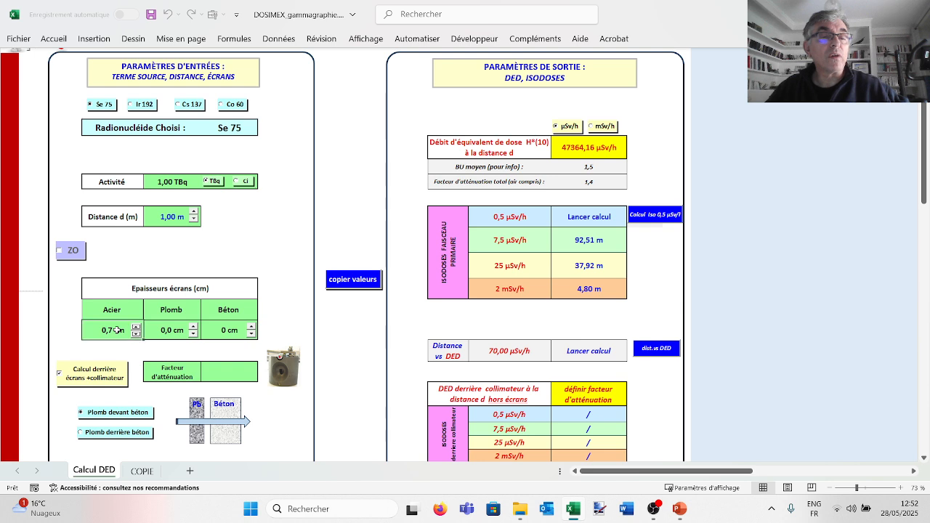
- Set the steel (Acier) screen thickness to 1 cm
{"action": "left_click", "coordinate": [123, 330]}
{"action": "type", "text": "1"}
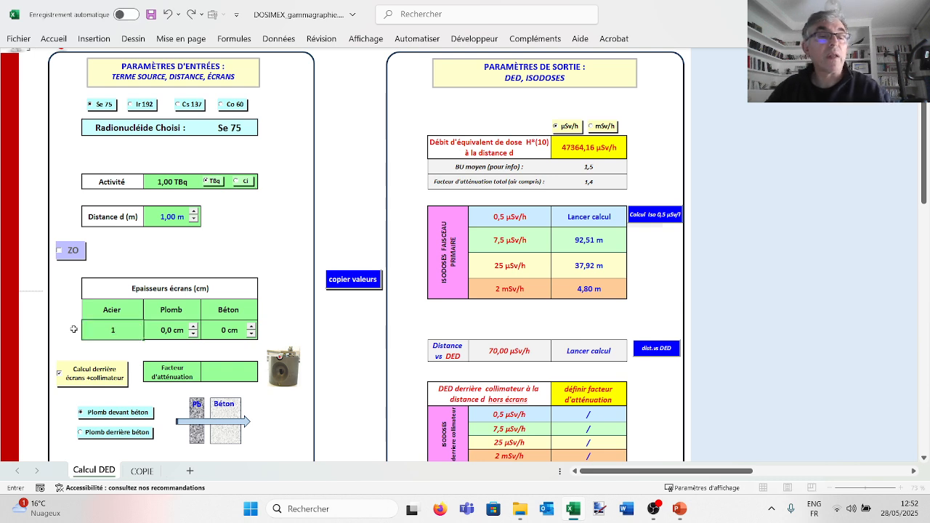
{"action": "key", "text": "Return"}
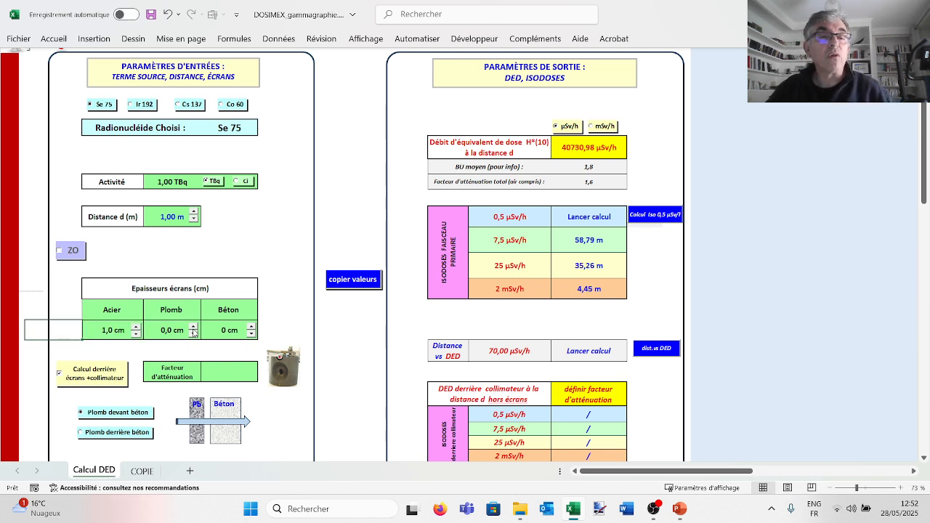
- Increase the lead (Plomb) screen thickness to 0.5 cm
{"action": "left_click", "coordinate": [193, 328]}
{"action": "left_click", "coordinate": [194, 328]}
{"action": "left_click", "coordinate": [193, 328]}
{"action": "left_click", "coordinate": [193, 328]}
{"action": "left_click", "coordinate": [193, 328]}
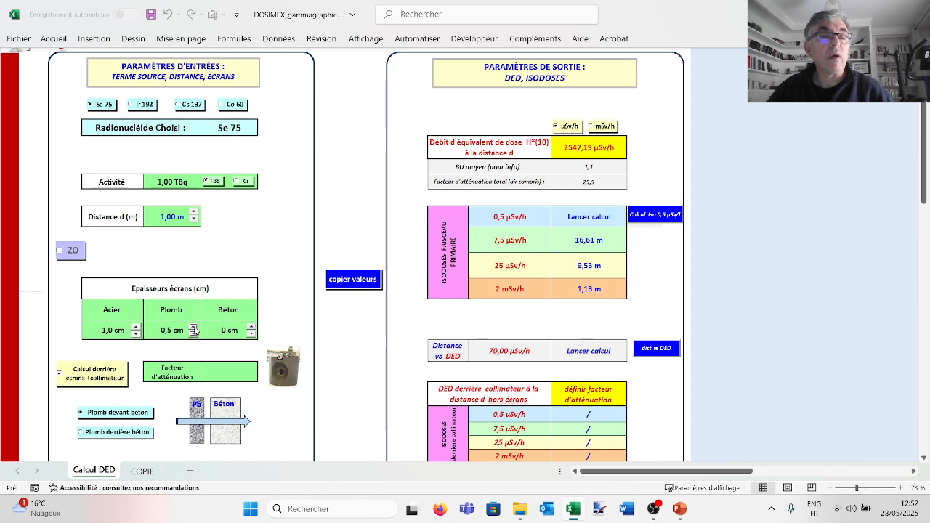
- Increase the concrete (Béton) screen thickness to 14 cm
{"action": "left_click", "coordinate": [252, 327]}
{"action": "left_click", "coordinate": [251, 327]}
{"action": "left_click", "coordinate": [251, 327]}
{"action": "left_click", "coordinate": [251, 327]}
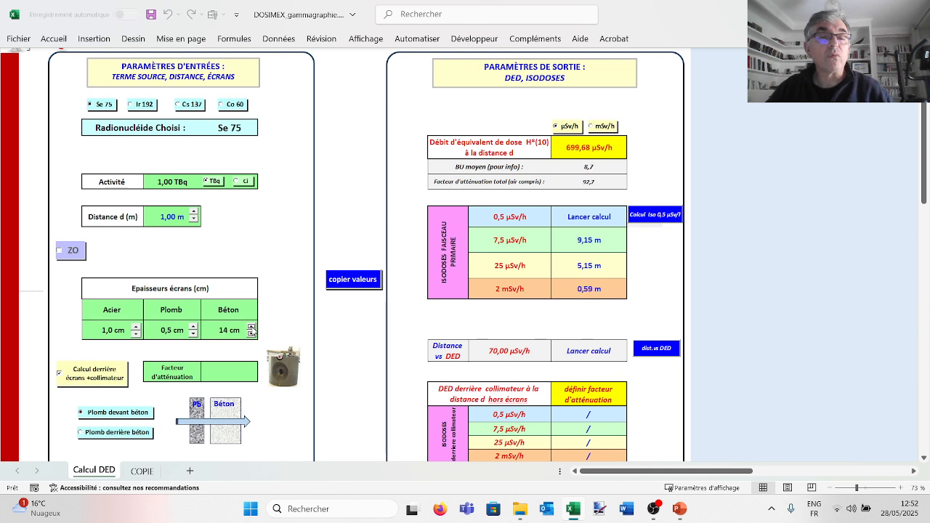
- Increase the concrete (Béton) screen thickness to 20 cm and calculate the 0.5 µSv/h isodose distance
{"action": "left_click", "coordinate": [251, 327]}
{"action": "left_click", "coordinate": [251, 327]}
{"action": "left_click", "coordinate": [252, 327]}
{"action": "left_click", "coordinate": [252, 327]}
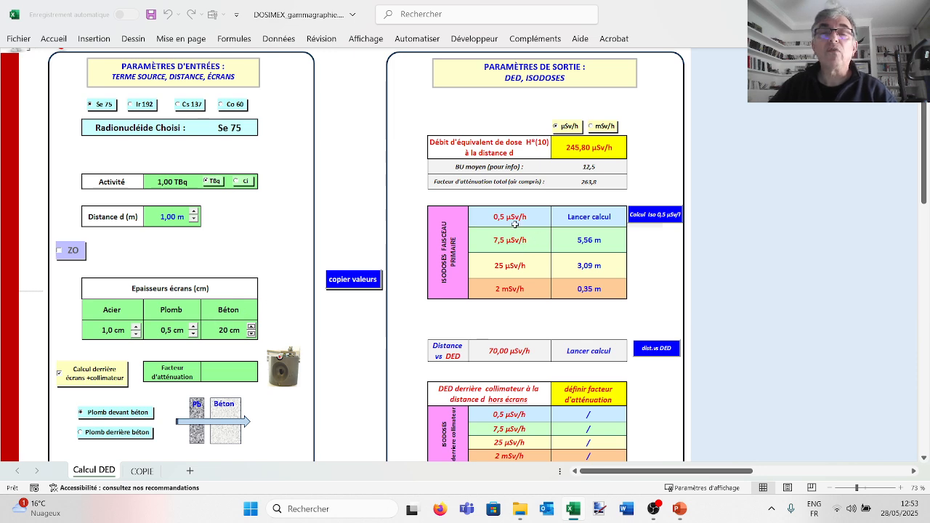
{"action": "left_click", "coordinate": [659, 212]}
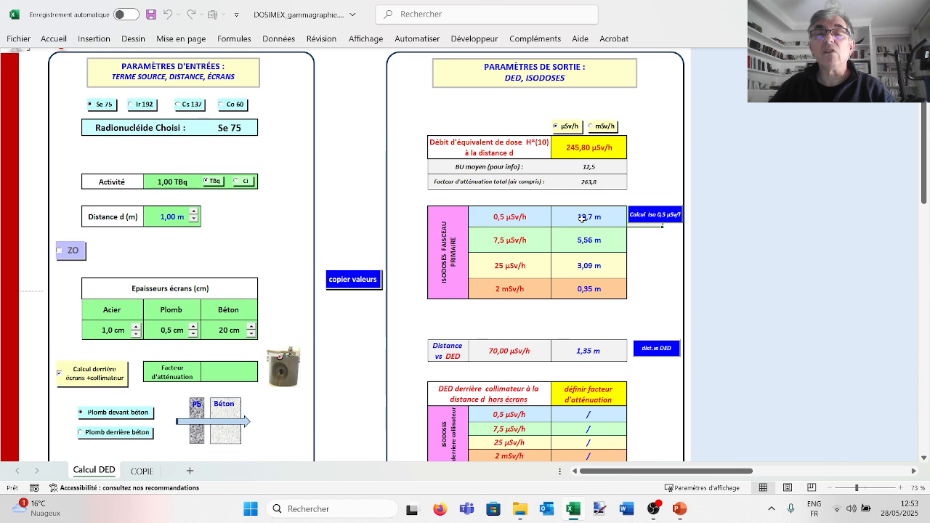
- Set the target dose rate in the Distance vs DED row to 50 µSv/h and calculate the corresponding distance
{"action": "left_click", "coordinate": [492, 355]}
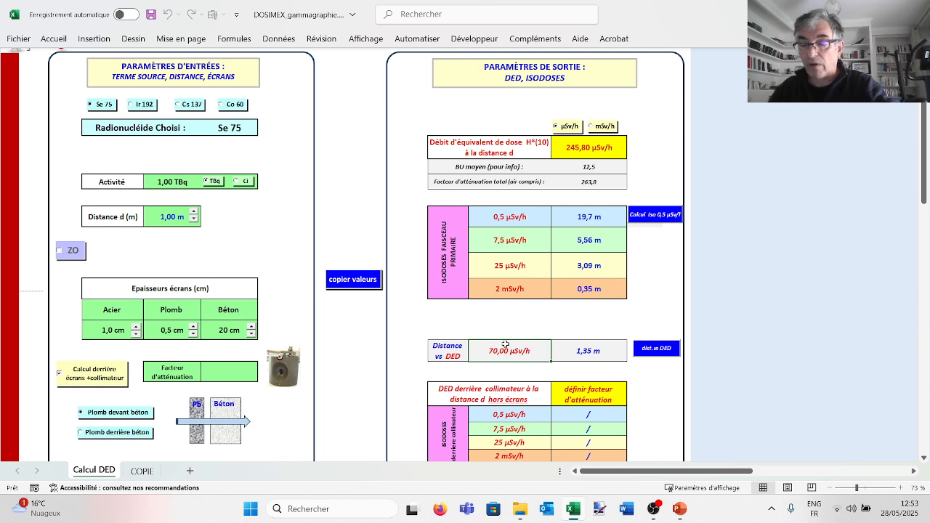
{"action": "type", "text": "55"}
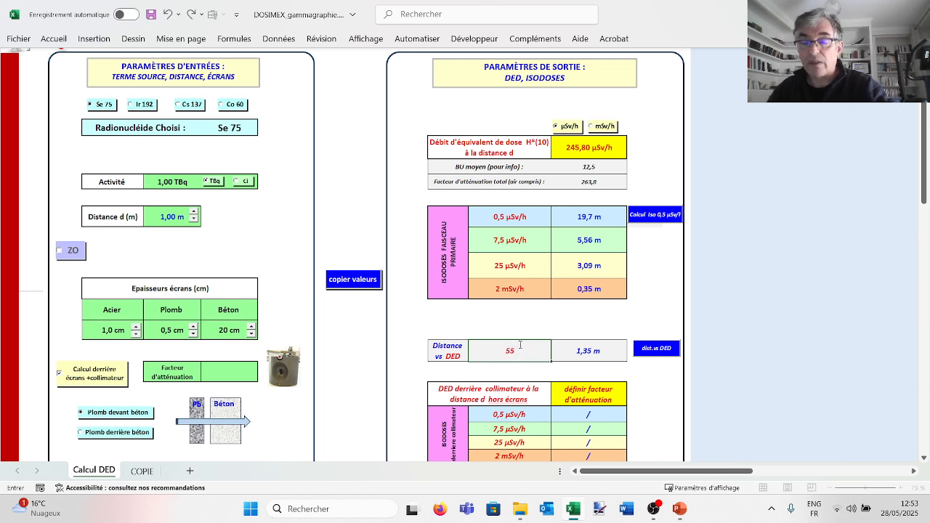
{"action": "key", "text": "BackSpace"}
{"action": "type", "text": "0"}
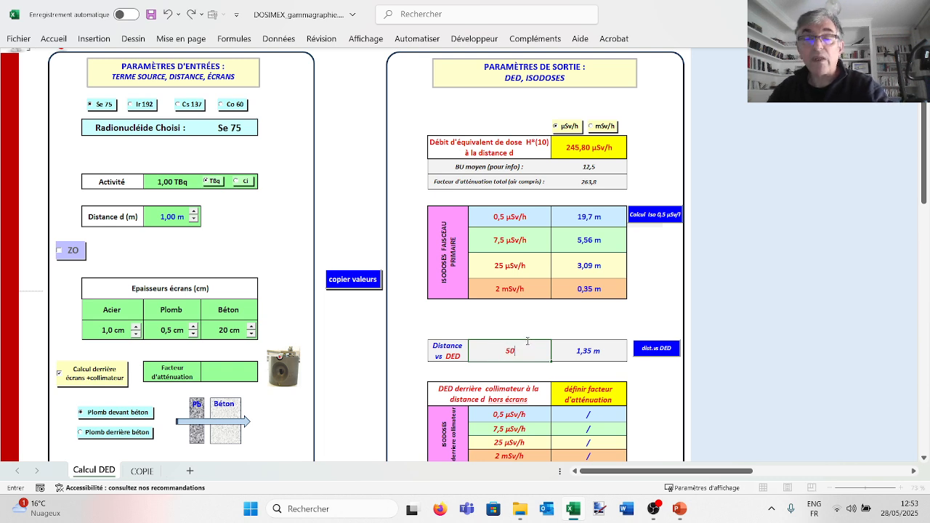
{"action": "key", "text": "Return"}
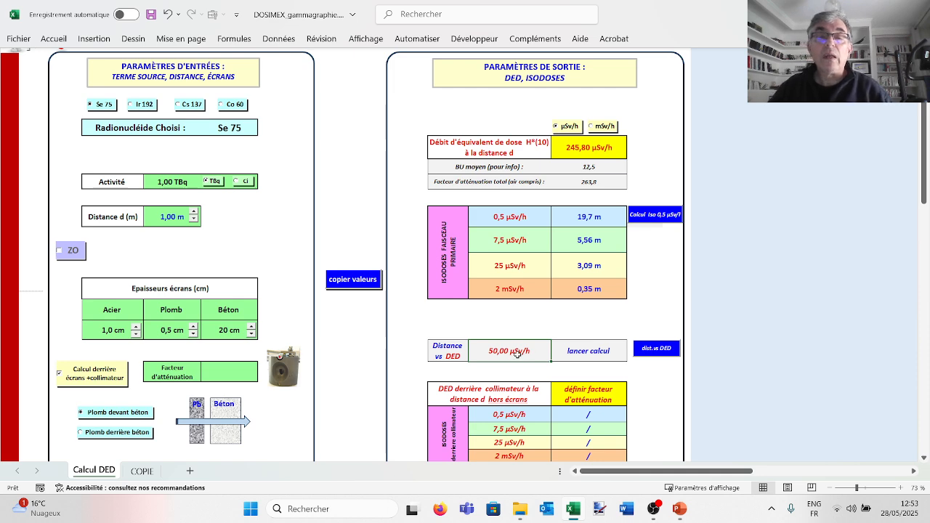
{"action": "left_click", "coordinate": [657, 350]}
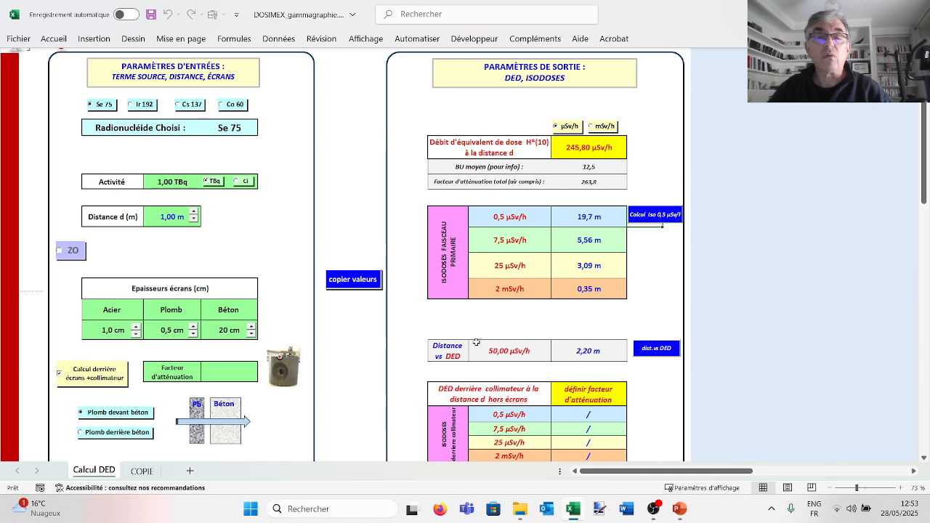
- Switch the screens-plus-collimator calculation off and back on, and set the collimator attenuation factor to 250
{"action": "left_click", "coordinate": [74, 378]}
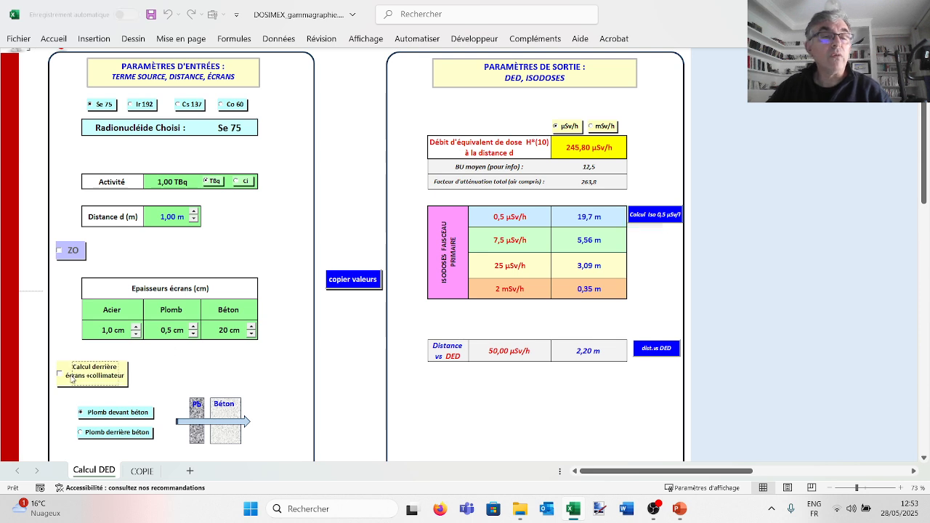
{"action": "left_click", "coordinate": [72, 379]}
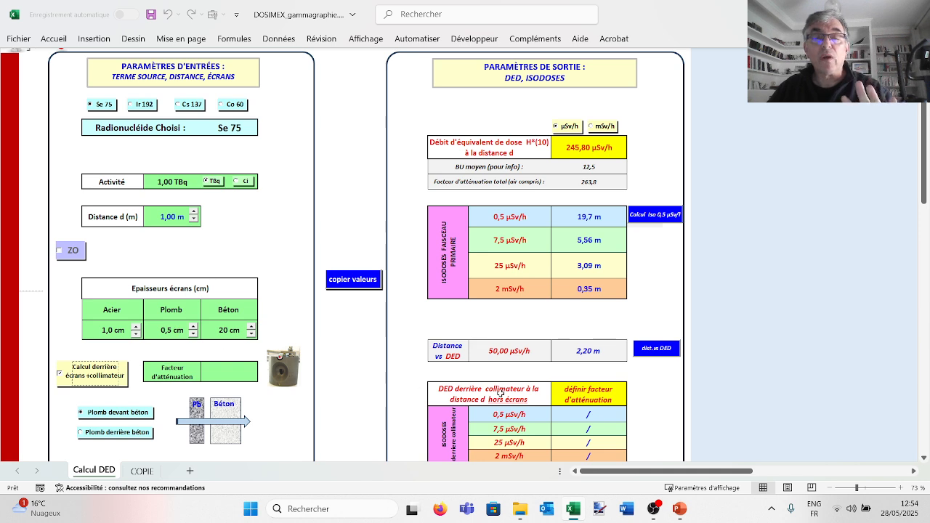
{"action": "left_click", "coordinate": [224, 372]}
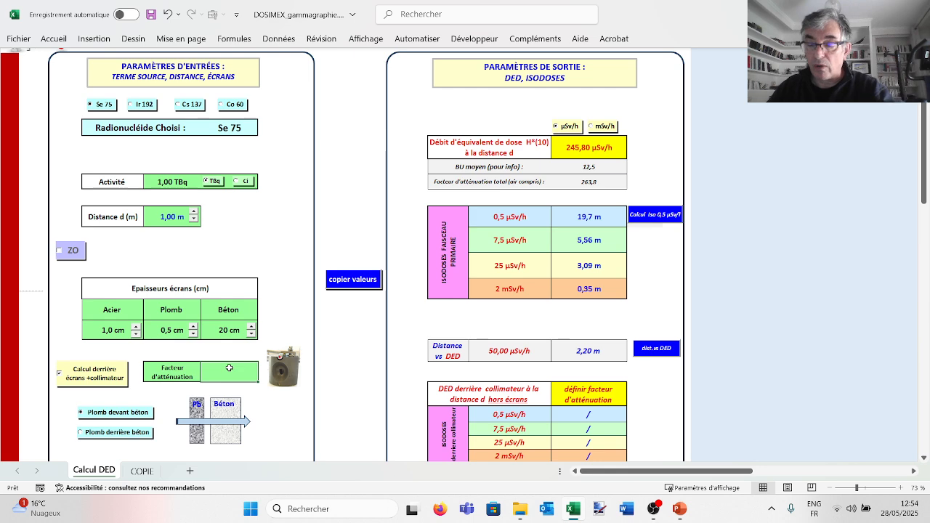
{"action": "type", "text": "250"}
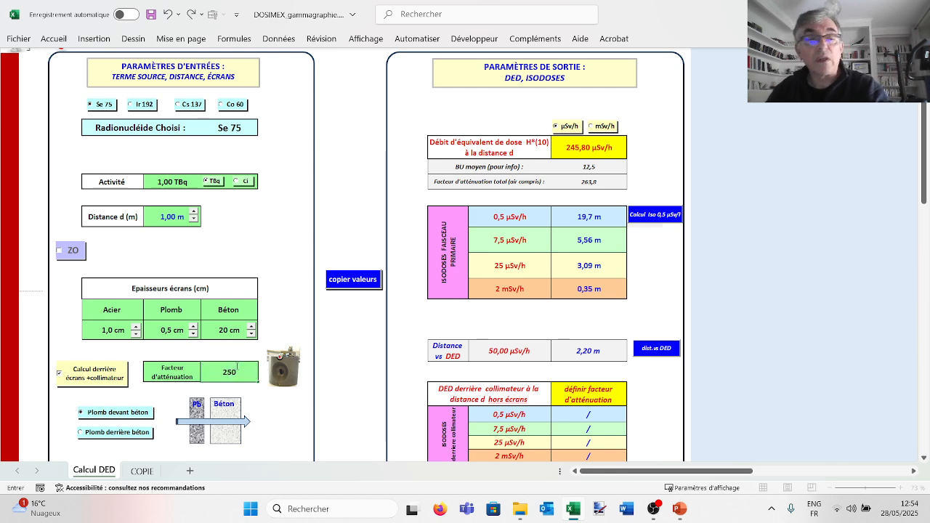
{"action": "left_click", "coordinate": [293, 324]}
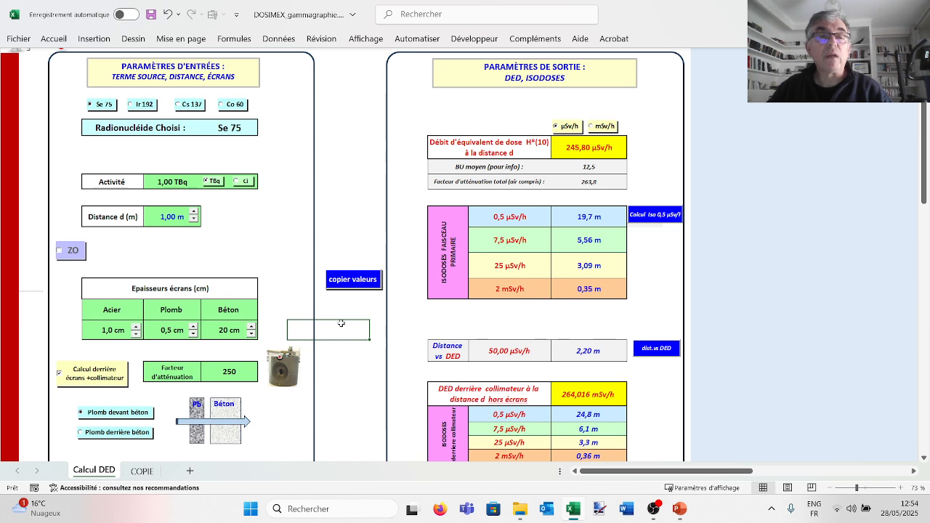
- Copy the current values to the COPIE sheet and reset that sheet's results table
{"action": "left_click", "coordinate": [349, 287]}
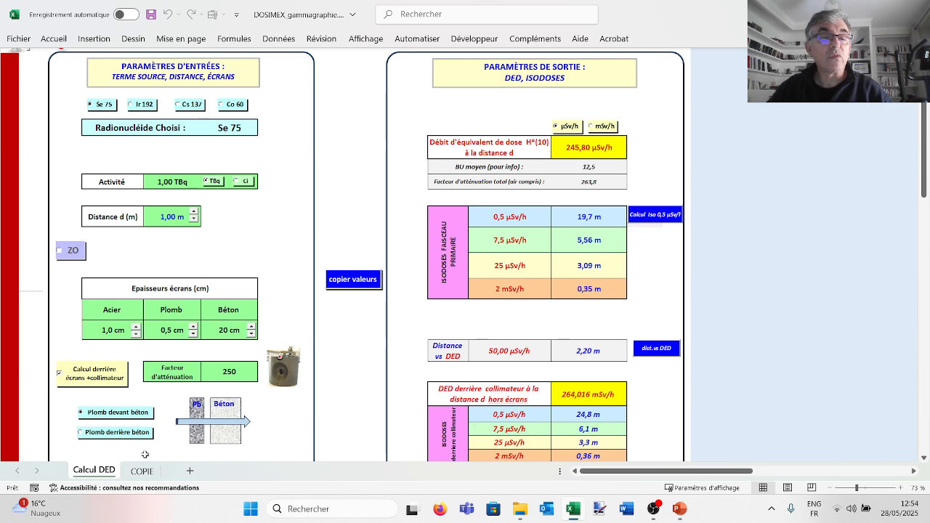
{"action": "left_click", "coordinate": [142, 471]}
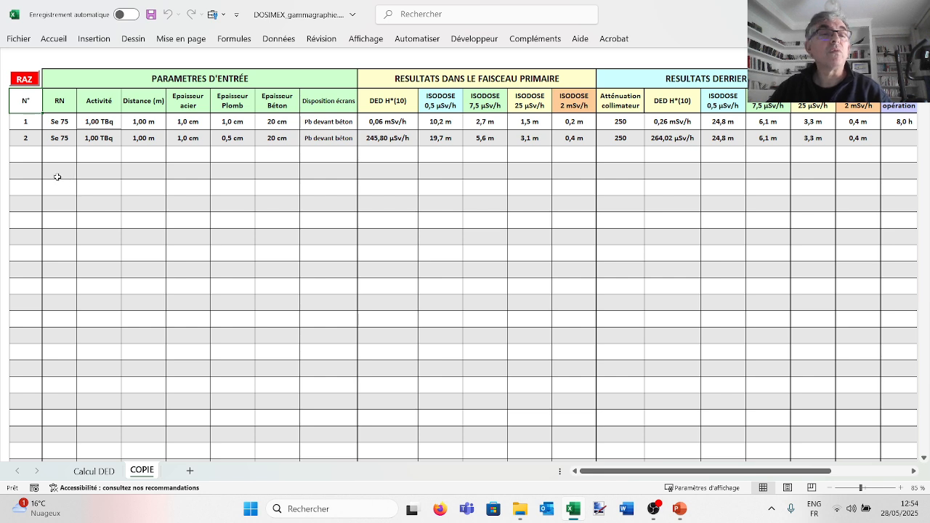
{"action": "left_click", "coordinate": [29, 82]}
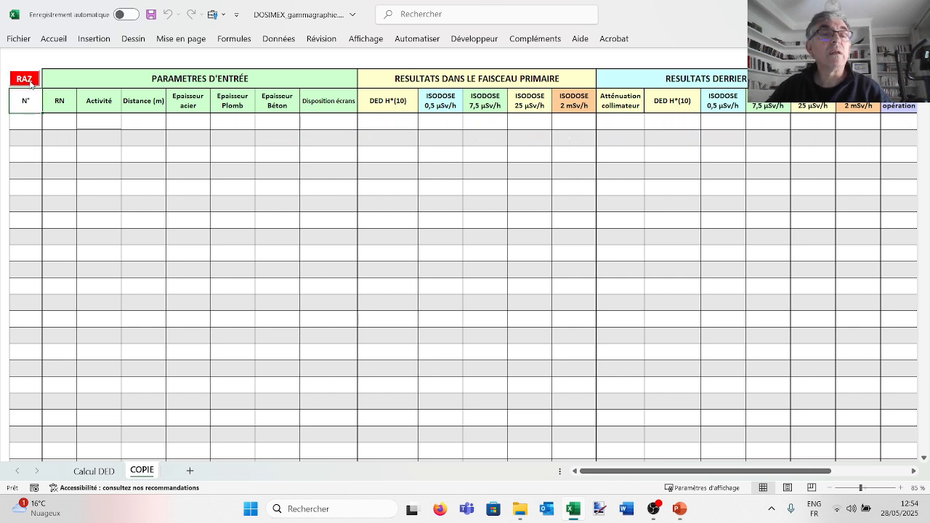
- Copy the Se 75 values from the Calcul DED sheet again and review the new row in the COPIE sheet
{"action": "left_click", "coordinate": [97, 471]}
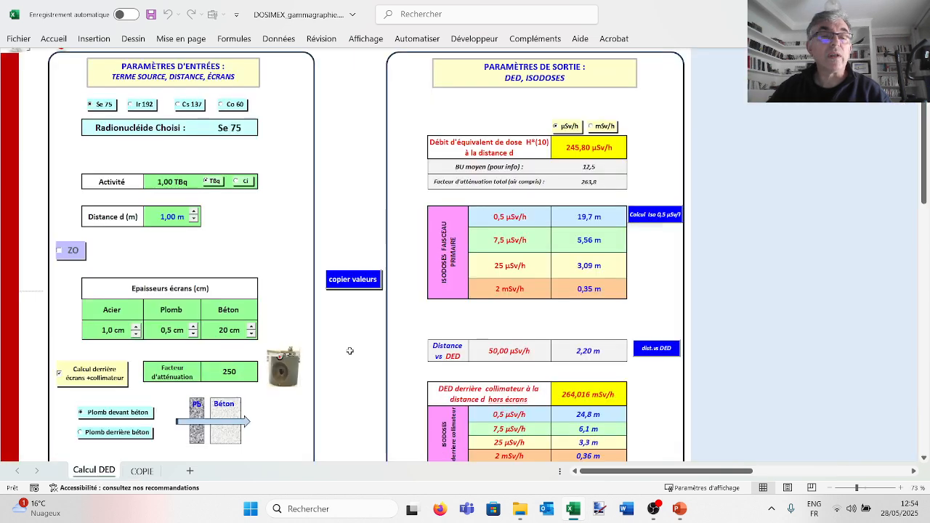
{"action": "left_click", "coordinate": [362, 287]}
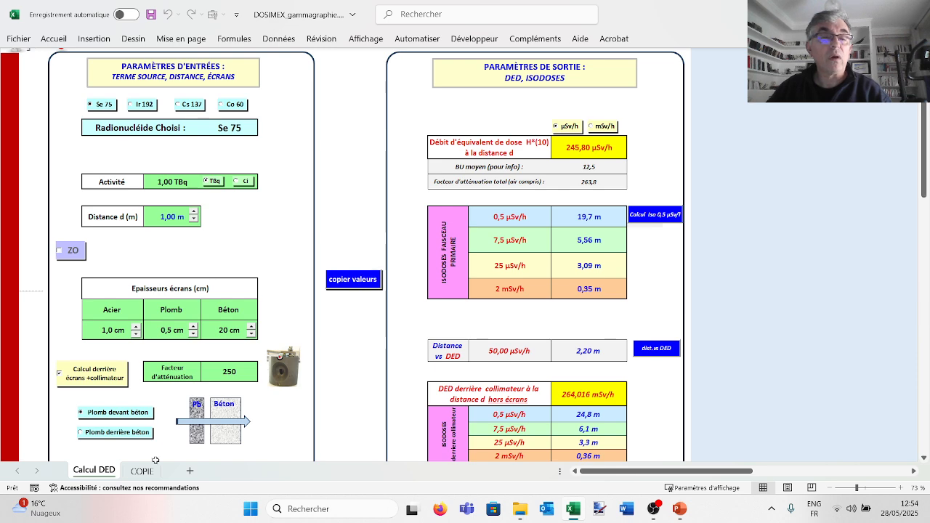
{"action": "left_click", "coordinate": [142, 470]}
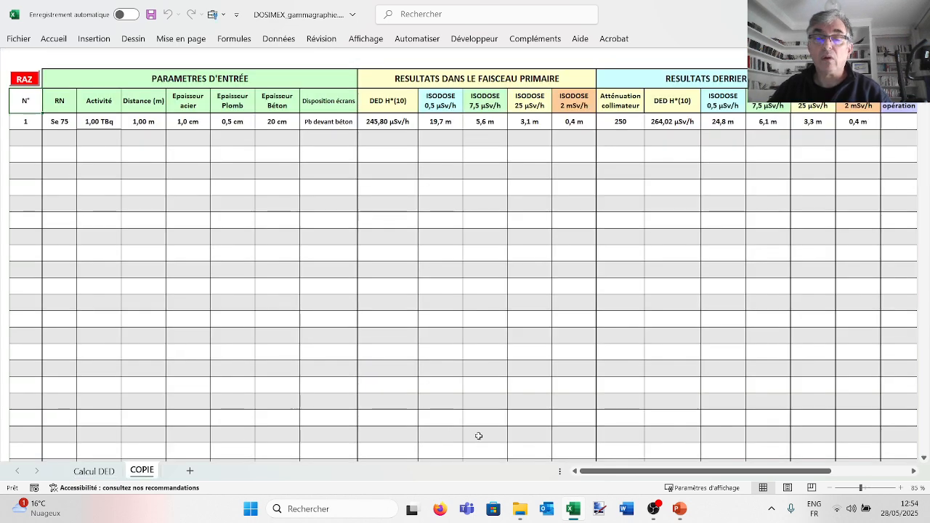
{"action": "left_click_drag", "start_coordinate": [638, 473], "coordinate": [632, 473]}
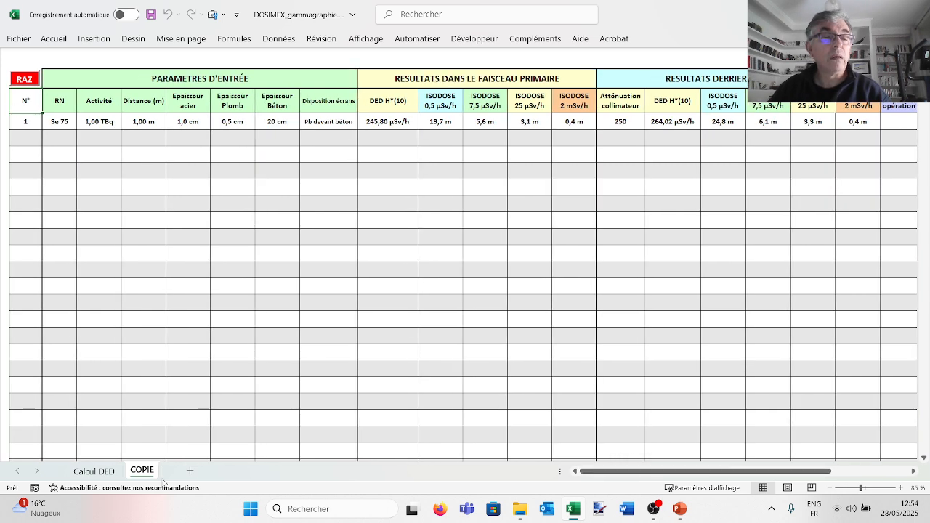
- In the Calcul DED sheet, increase the concrete screen to 28 cm and the lead screen to 1 cm
{"action": "left_click", "coordinate": [107, 472]}
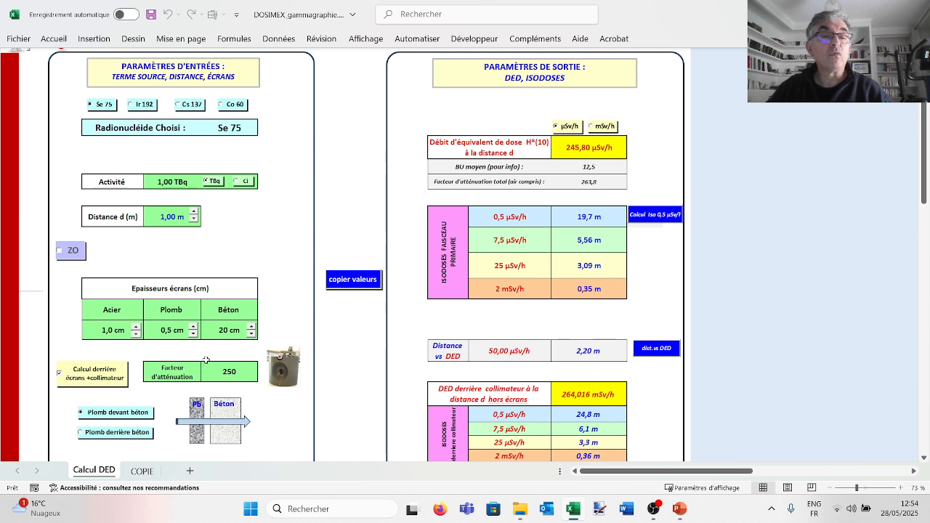
{"action": "left_click", "coordinate": [250, 327]}
{"action": "left_click", "coordinate": [253, 326]}
{"action": "left_click", "coordinate": [253, 326]}
{"action": "left_click", "coordinate": [252, 326]}
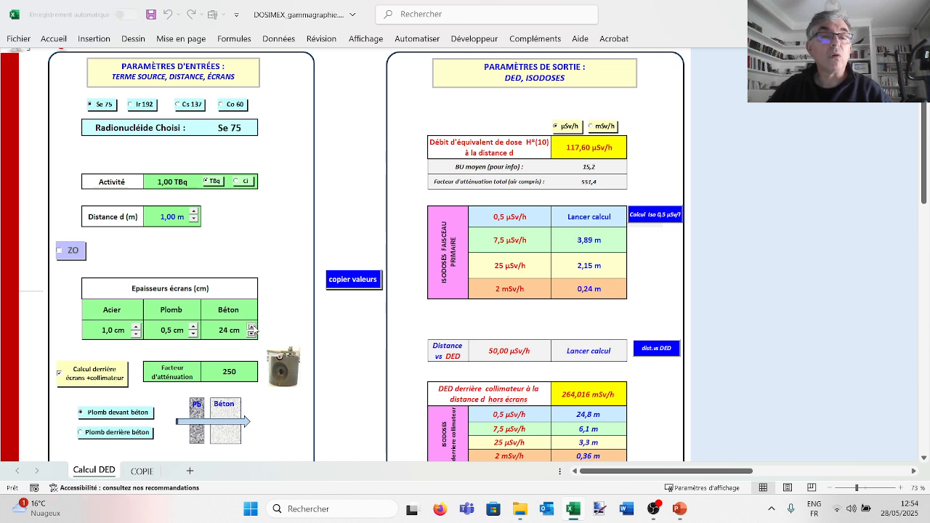
{"action": "left_click", "coordinate": [253, 326]}
{"action": "left_click", "coordinate": [252, 326]}
{"action": "left_click", "coordinate": [252, 326]}
{"action": "left_click", "coordinate": [252, 326]}
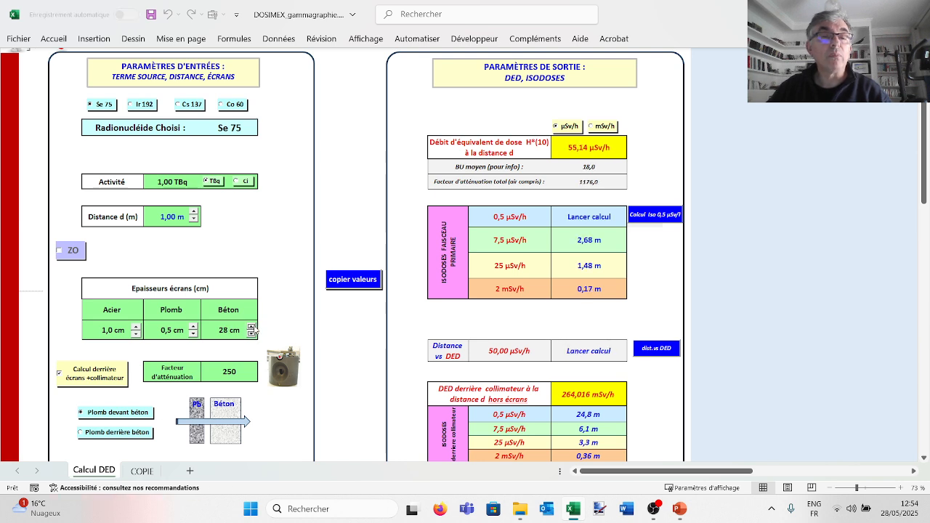
{"action": "left_click", "coordinate": [192, 326]}
{"action": "left_click", "coordinate": [193, 326]}
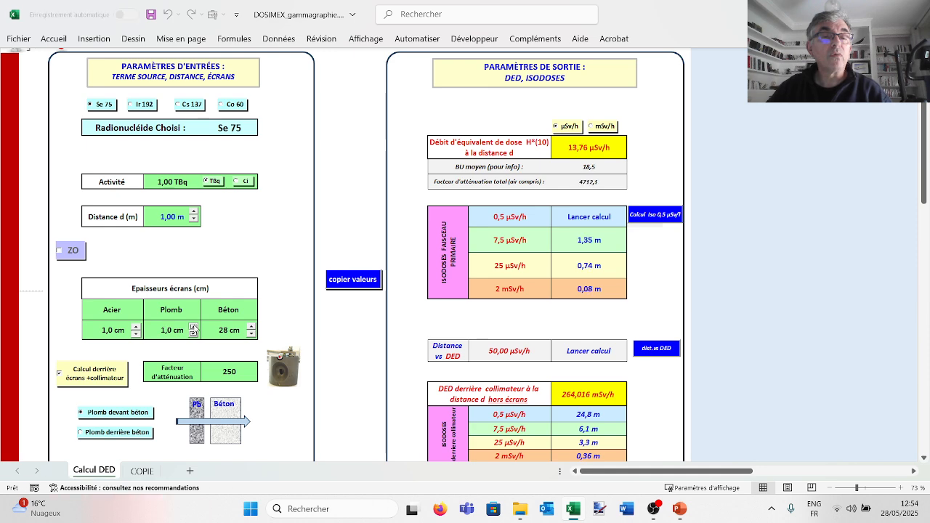
- Choose Co 60 as the radionuclide and copy the resulting values to the COPIE sheet
{"action": "left_click", "coordinate": [168, 183]}
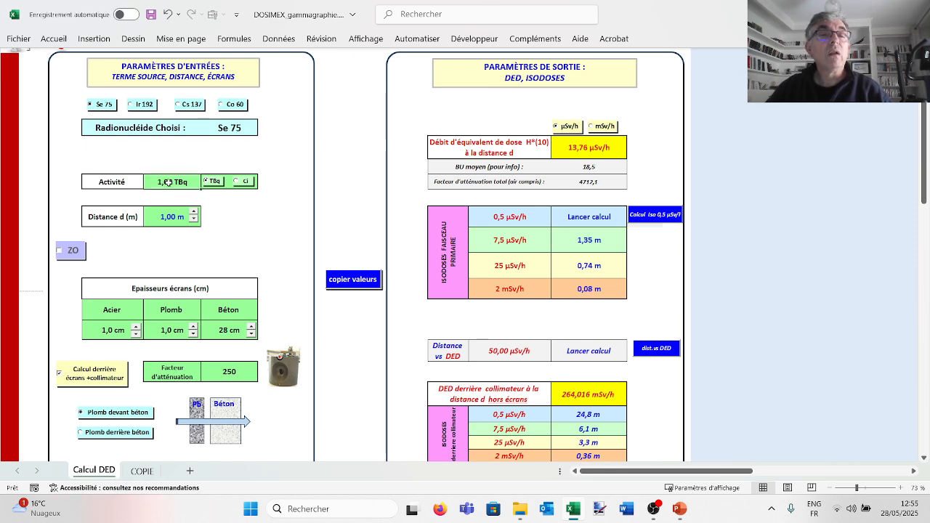
{"action": "left_click", "coordinate": [224, 106]}
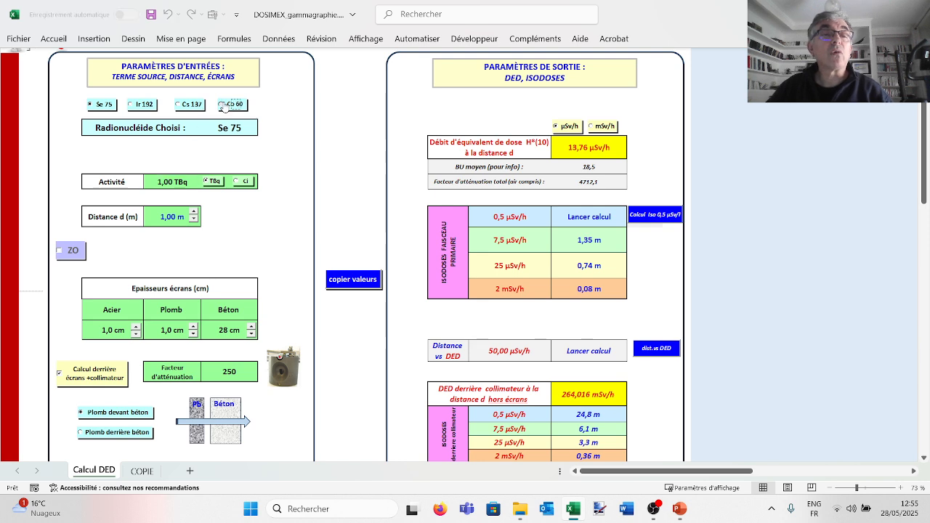
{"action": "left_click", "coordinate": [354, 279]}
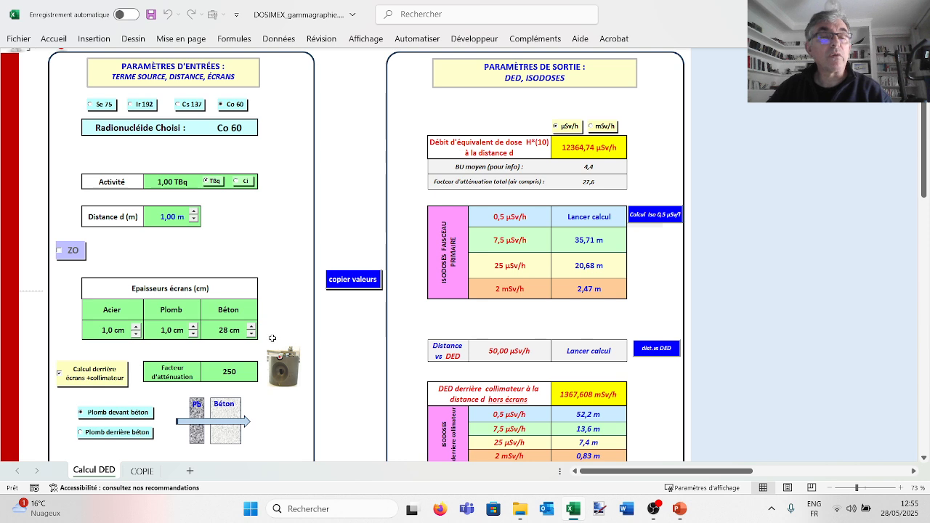
- Enable the ZO calculation with an operation duration of 8 h, an exposure time of 1 s and 3600 images
{"action": "left_click", "coordinate": [59, 251]}
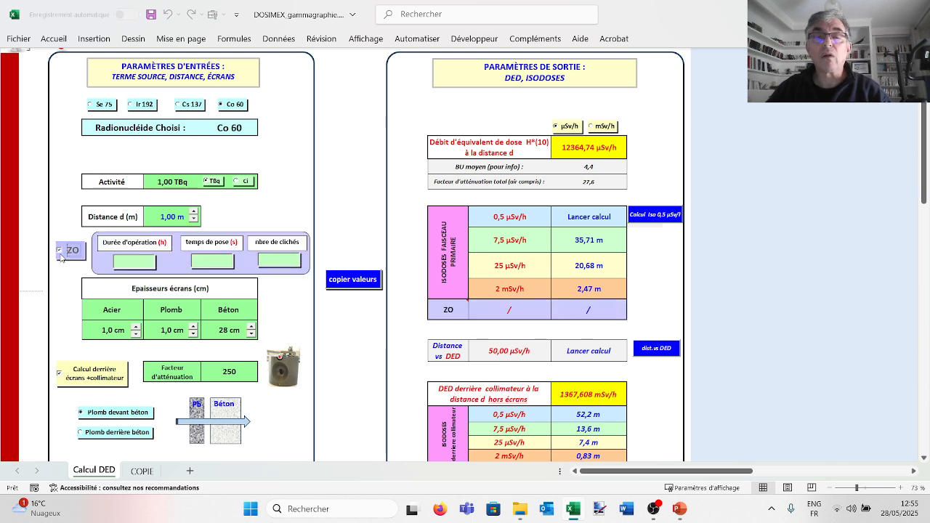
{"action": "left_click", "coordinate": [130, 266]}
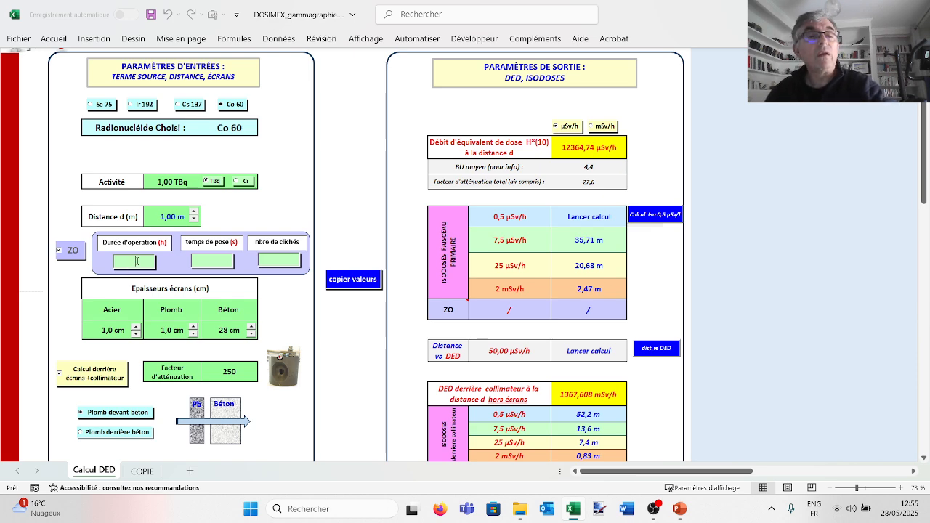
{"action": "left_click", "coordinate": [75, 274]}
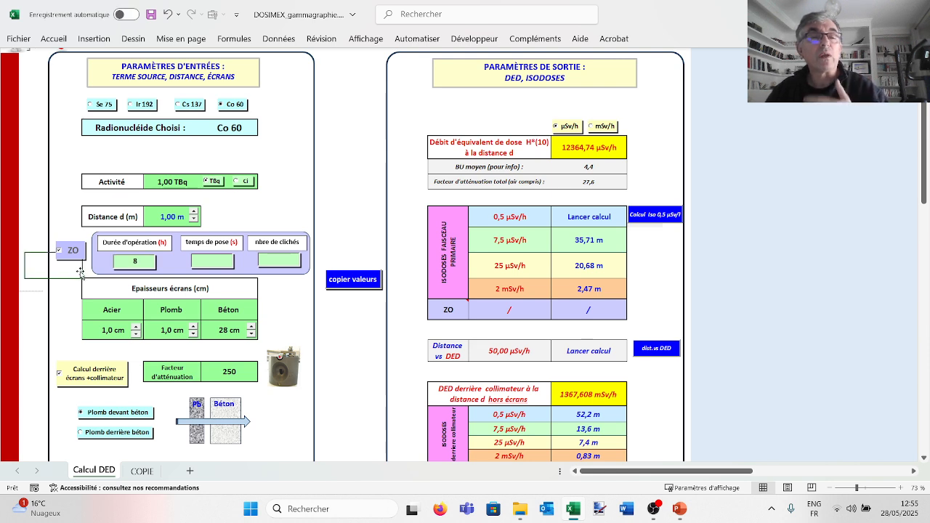
{"action": "left_click", "coordinate": [217, 264]}
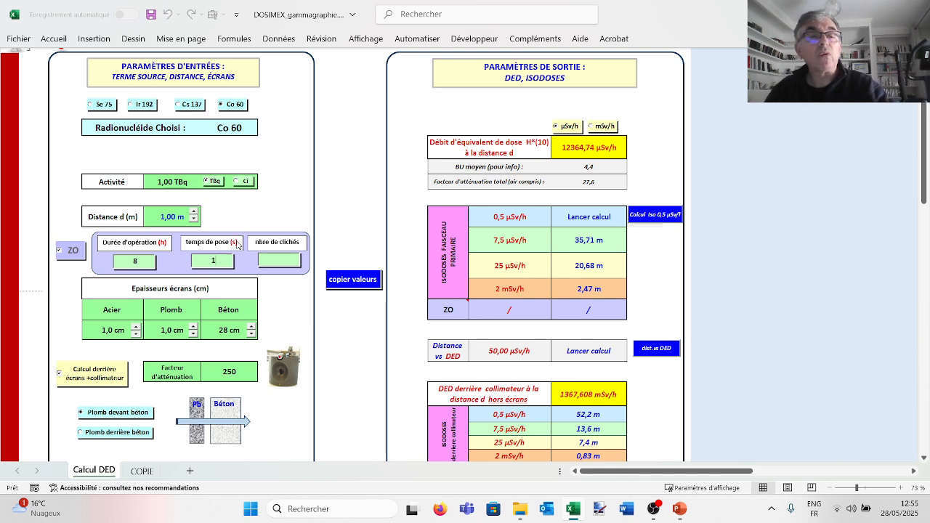
{"action": "left_click", "coordinate": [257, 207]}
{"action": "left_click", "coordinate": [290, 260]}
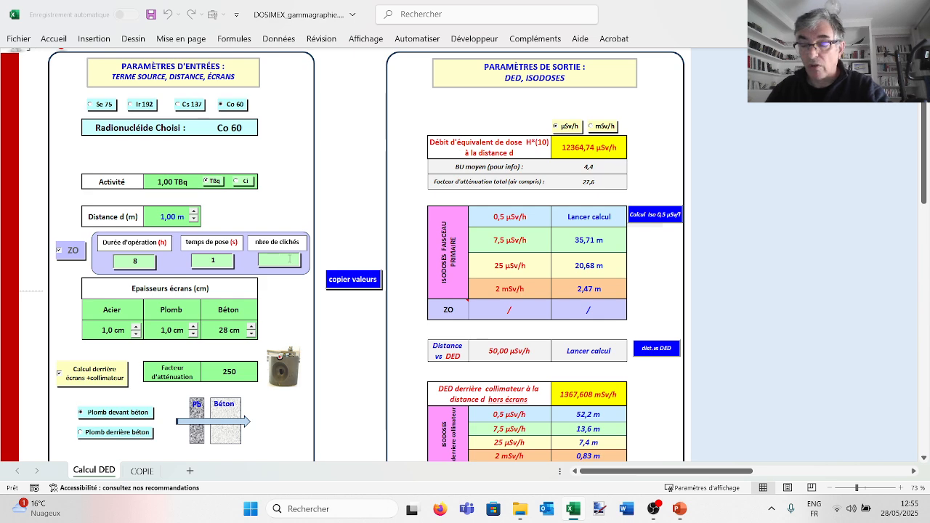
{"action": "type", "text": "3600"}
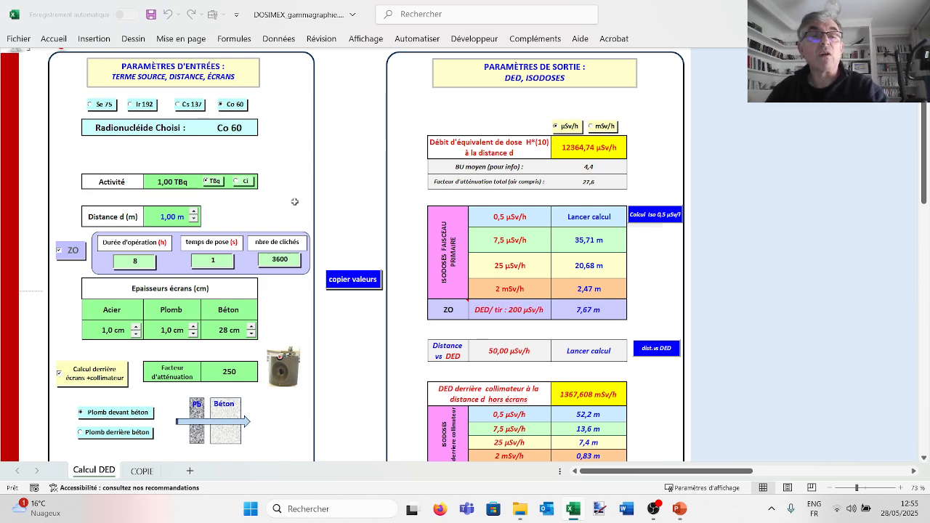
{"action": "left_click", "coordinate": [294, 201]}
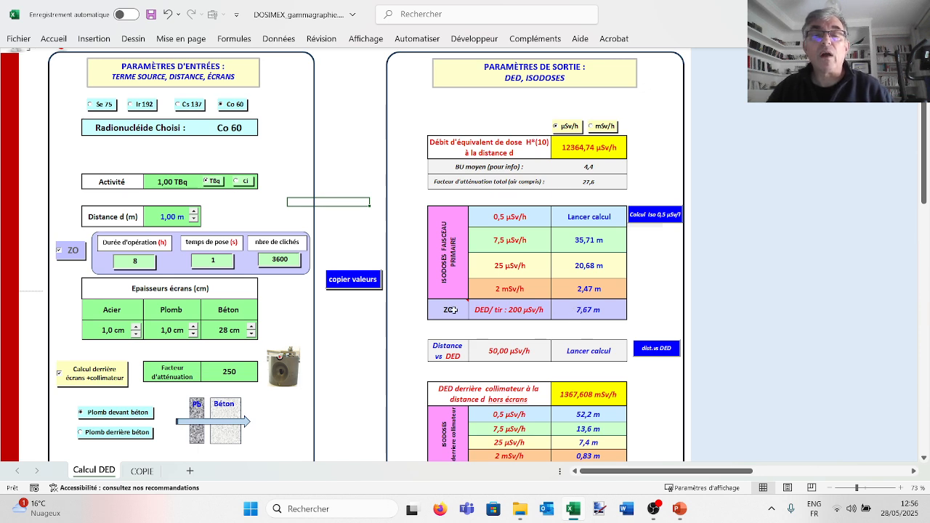
- Read the note attached to the ZO output row
{"action": "mouse_move", "coordinate": [454, 308]}
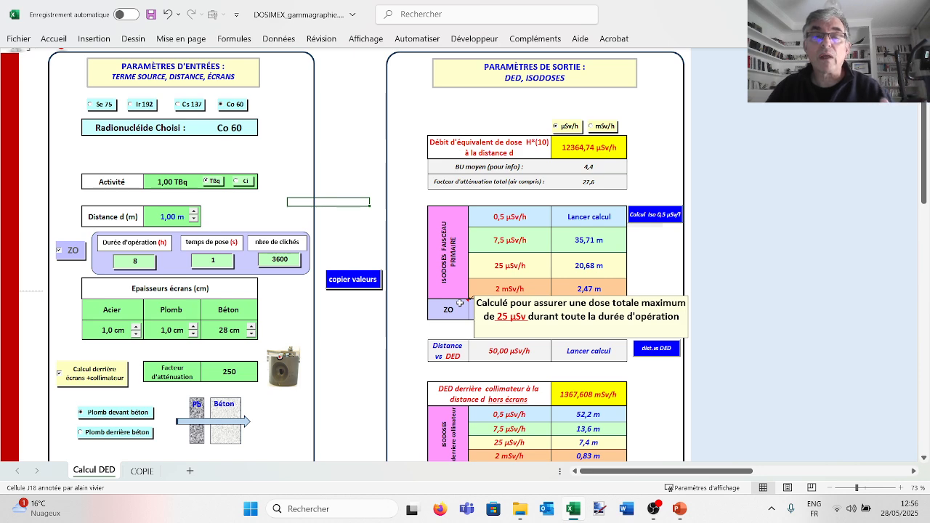
{"action": "left_click", "coordinate": [373, 312]}
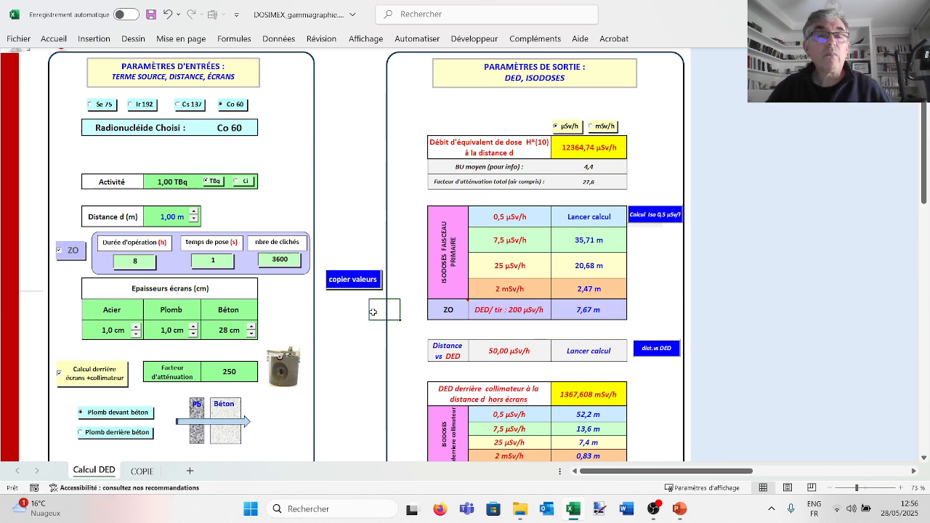